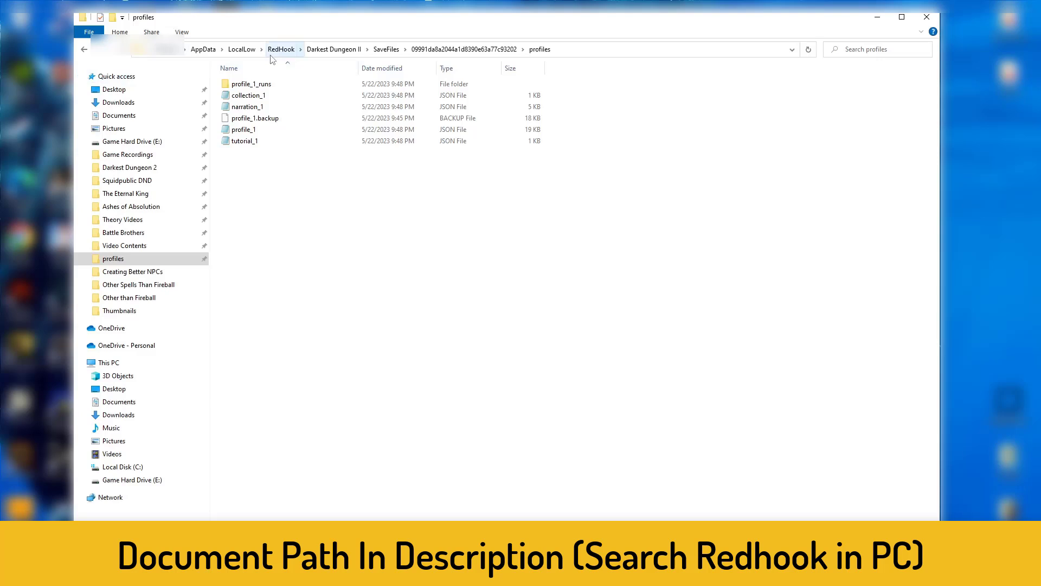
# Step: Open the profile_1 JSON save file and go to the end of the m_Unlocks list
pyautogui.doubleClick(269, 133)
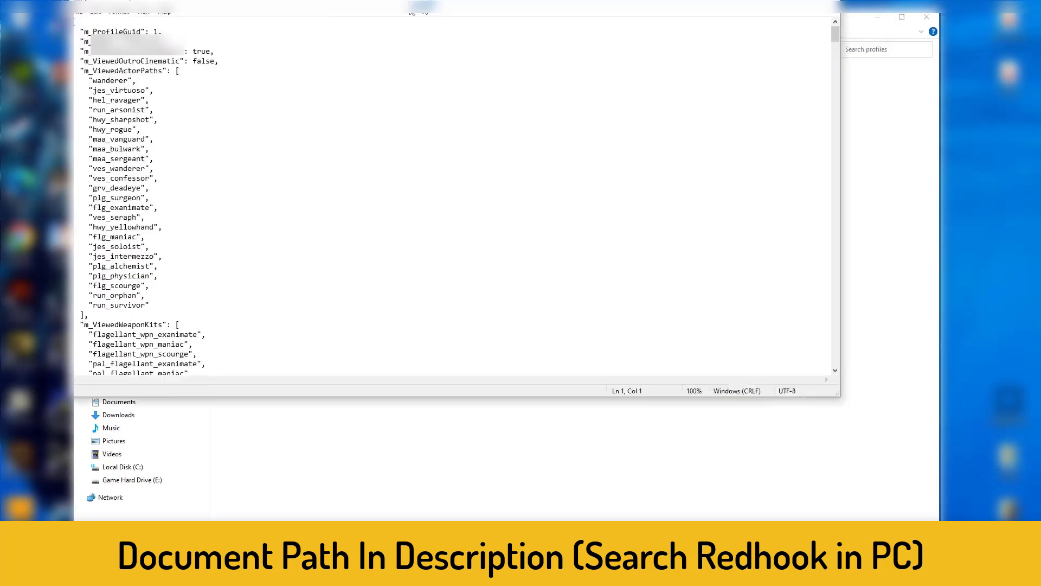
pyautogui.scroll(-5, 437, 192)
pyautogui.scroll(-15, 437, 192)
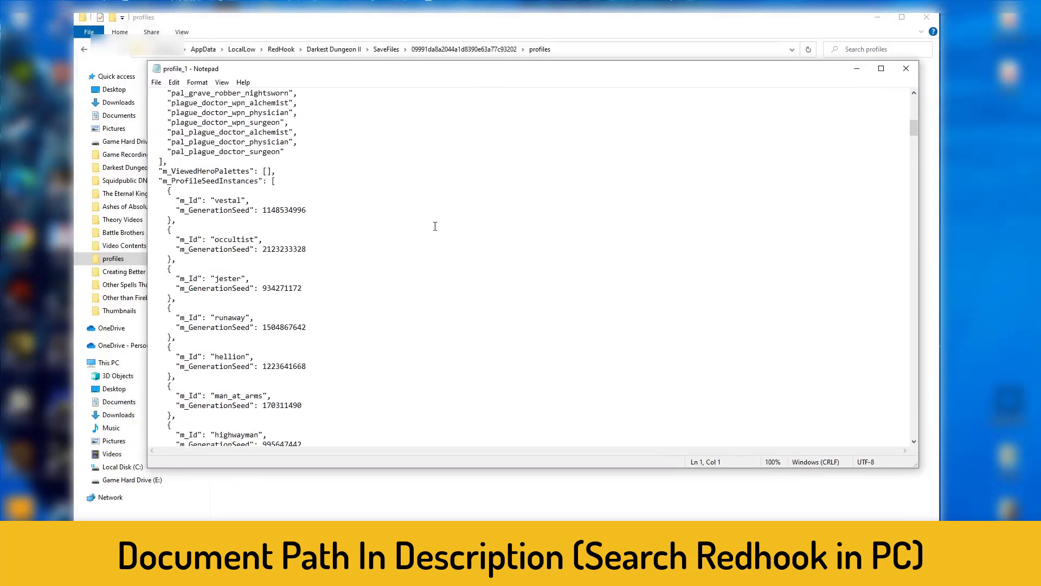
pyautogui.click(913, 190)
pyautogui.moveTo(911, 192); pyautogui.dragTo(889, 319)
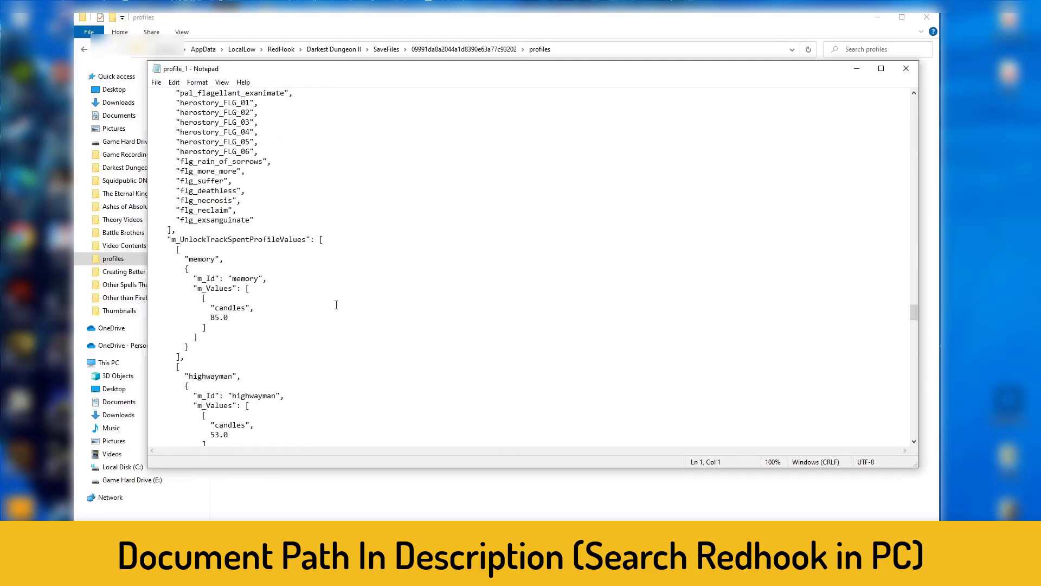
# Step: Examine the Flagellant story and skill entries that close the m_Unlocks list, just above m_UnlockTrackSpentProfileValues
pyautogui.moveTo(336, 302); pyautogui.dragTo(162, 239)
pyautogui.click(601, 293)
pyautogui.scroll(7, 597, 276)
pyautogui.scroll(-1, 596, 271)
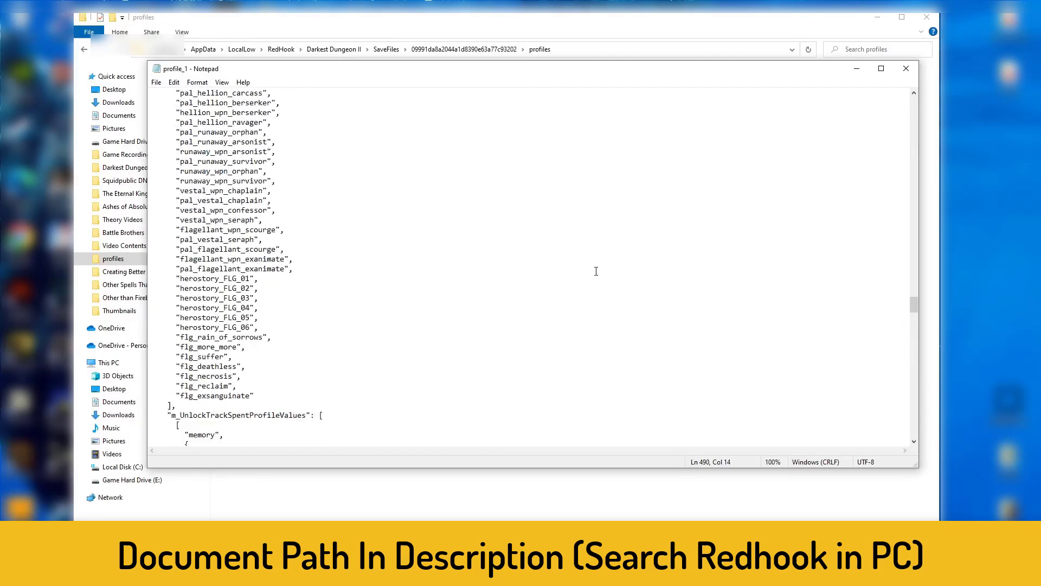
pyautogui.moveTo(270, 387); pyautogui.dragTo(255, 264)
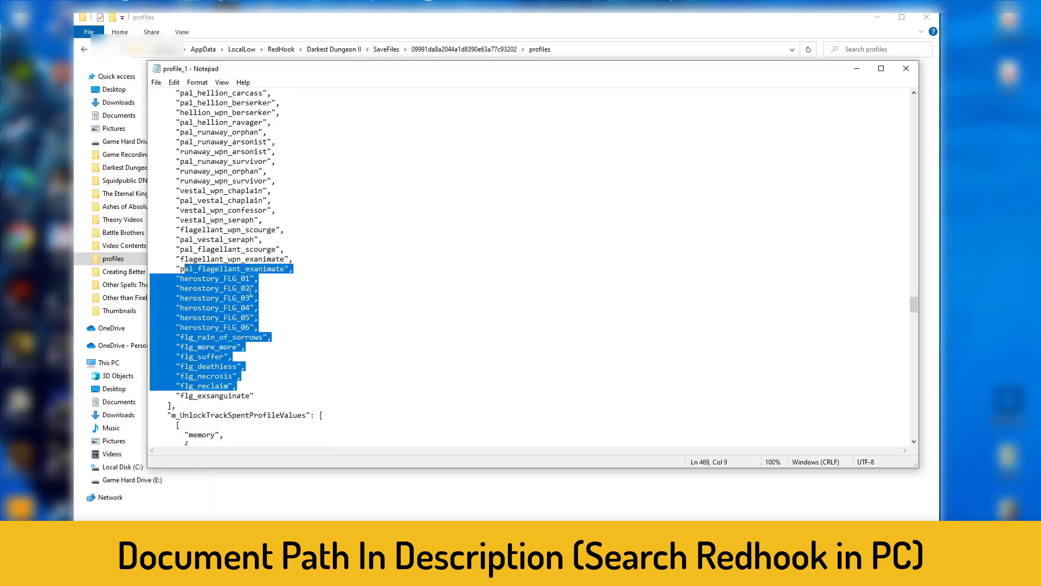
pyautogui.moveTo(153, 395); pyautogui.dragTo(251, 392)
pyautogui.click(463, 307)
# Step: Examine how hero story entries and skills, such as herostory_GR_03 and gr_lunge, are listed from the start of m_Unlocks downward
pyautogui.scroll(20, 479, 291)
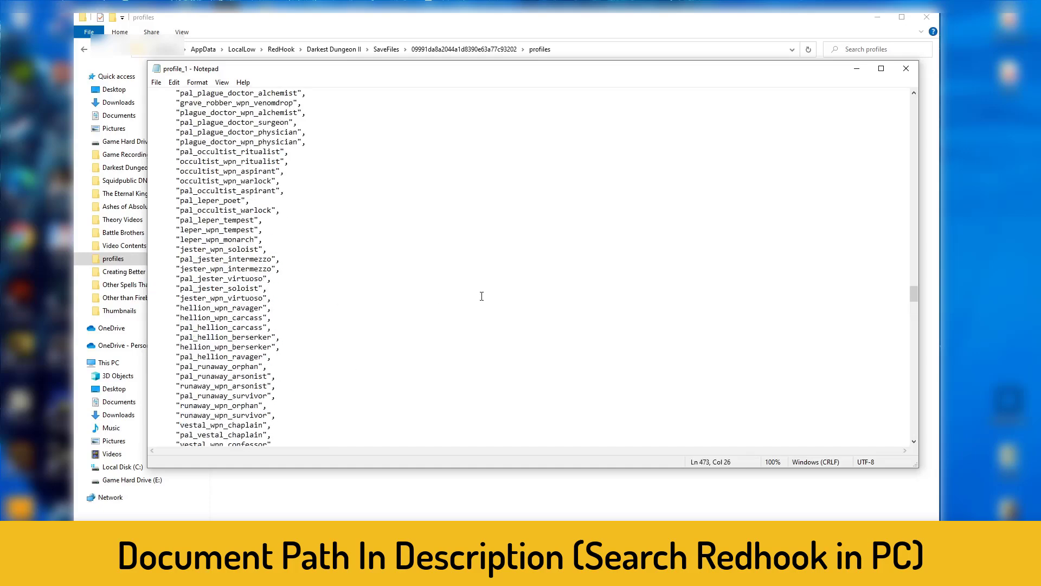
pyautogui.scroll(20, 479, 290)
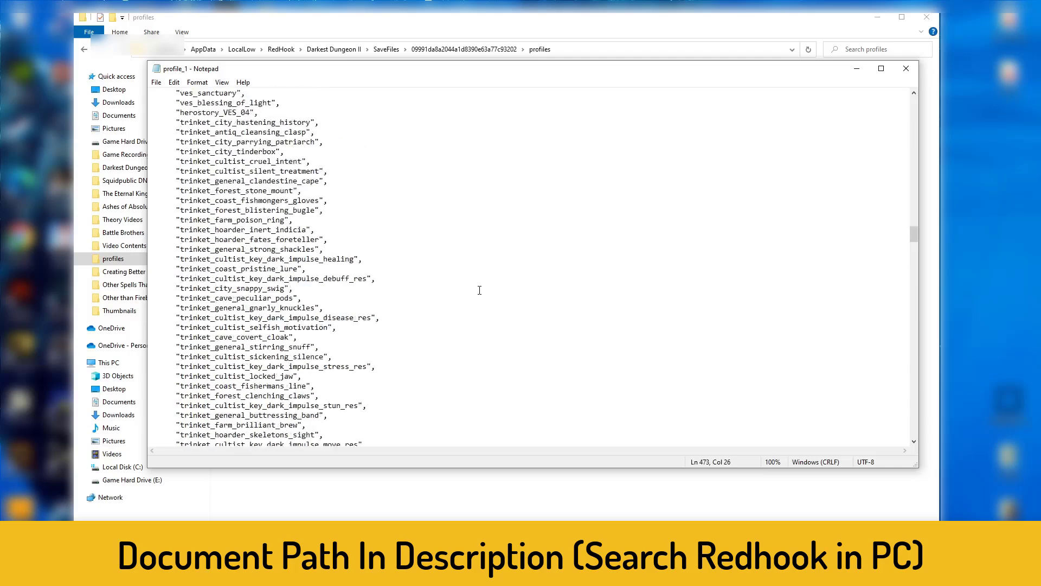
pyautogui.scroll(20, 479, 291)
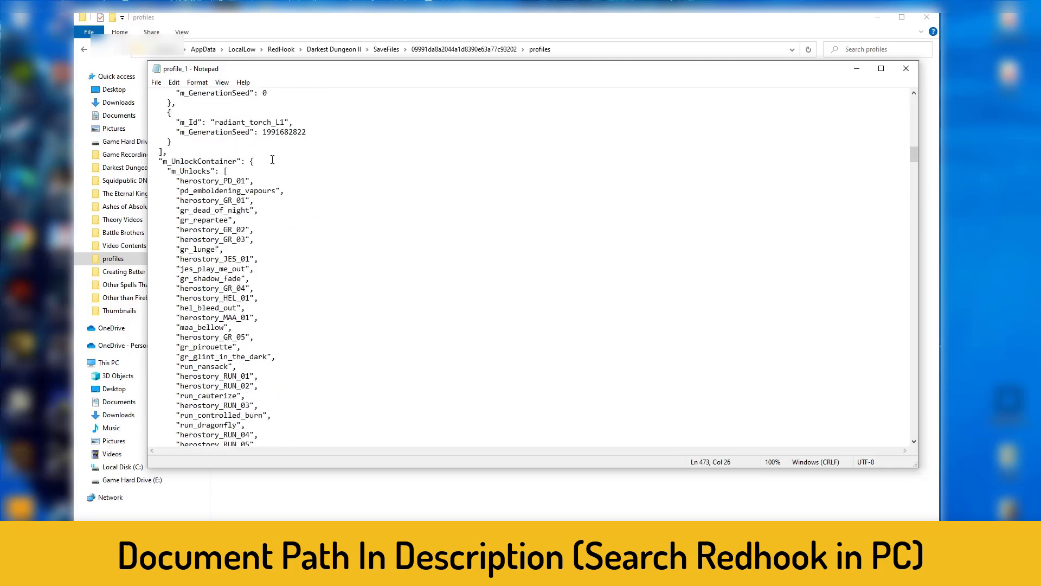
pyautogui.moveTo(273, 237); pyautogui.dragTo(151, 239)
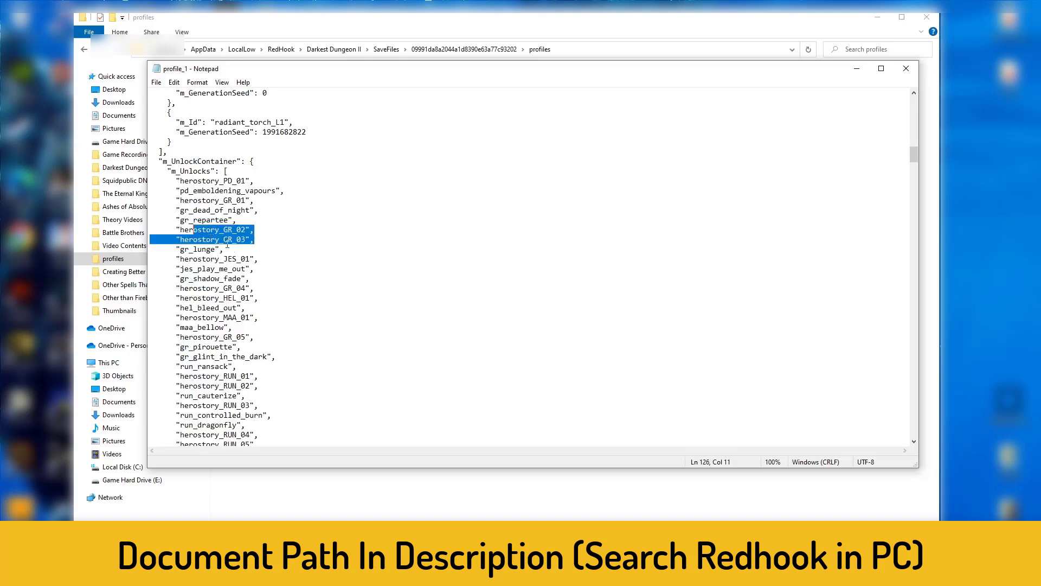
pyautogui.moveTo(223, 249); pyautogui.dragTo(146, 236)
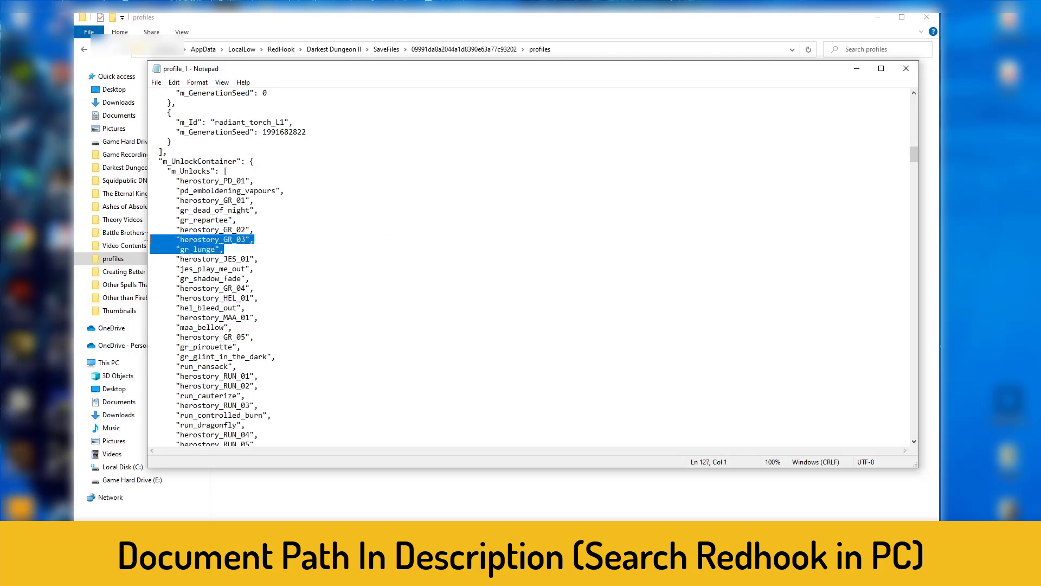
pyautogui.click(367, 274)
pyautogui.scroll(-15, 372, 274)
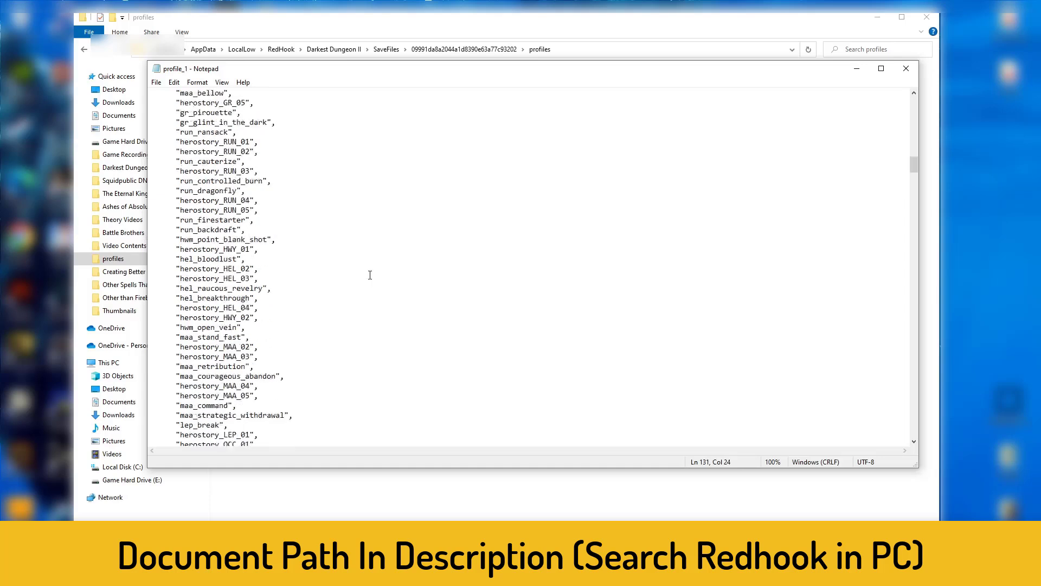
pyautogui.scroll(-5, 372, 275)
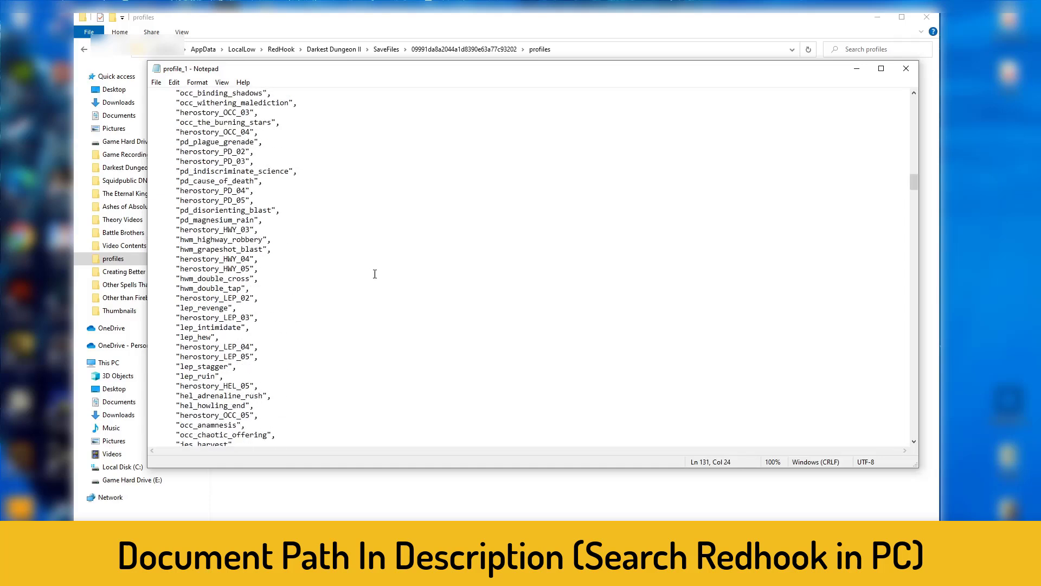
pyautogui.scroll(-2, 375, 273)
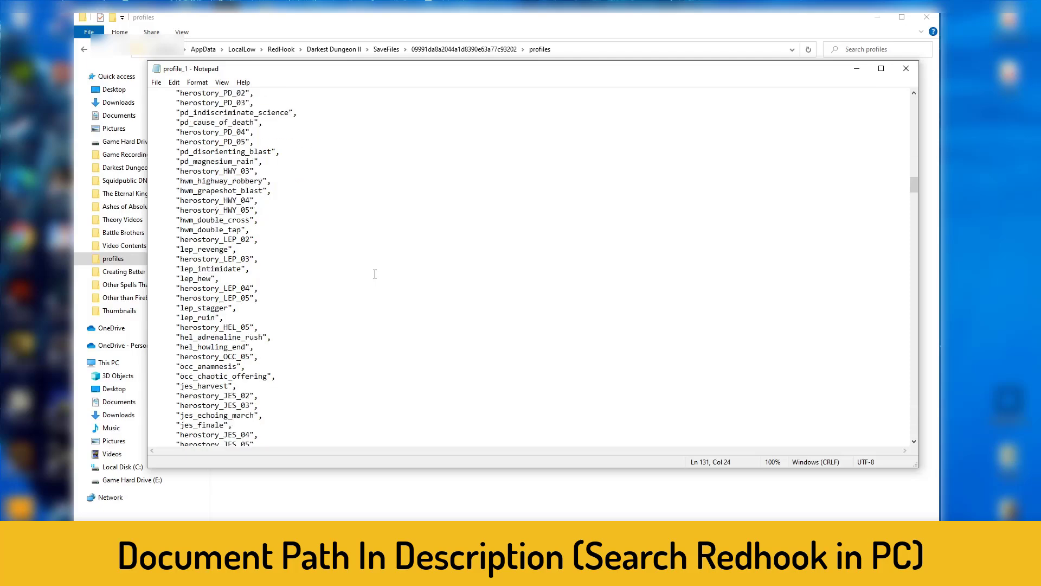
pyautogui.scroll(-4, 375, 274)
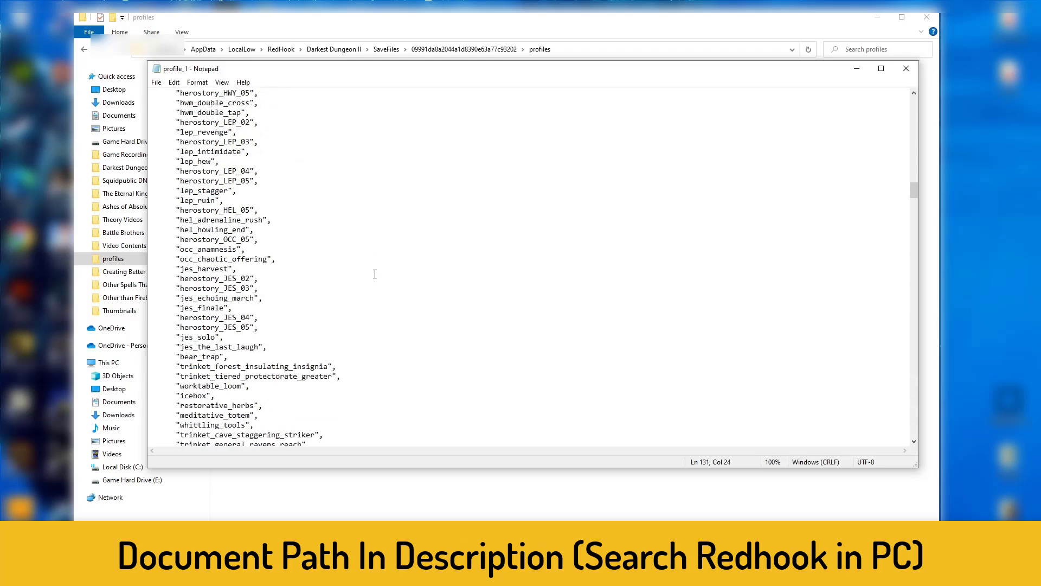
pyautogui.scroll(-20, 374, 274)
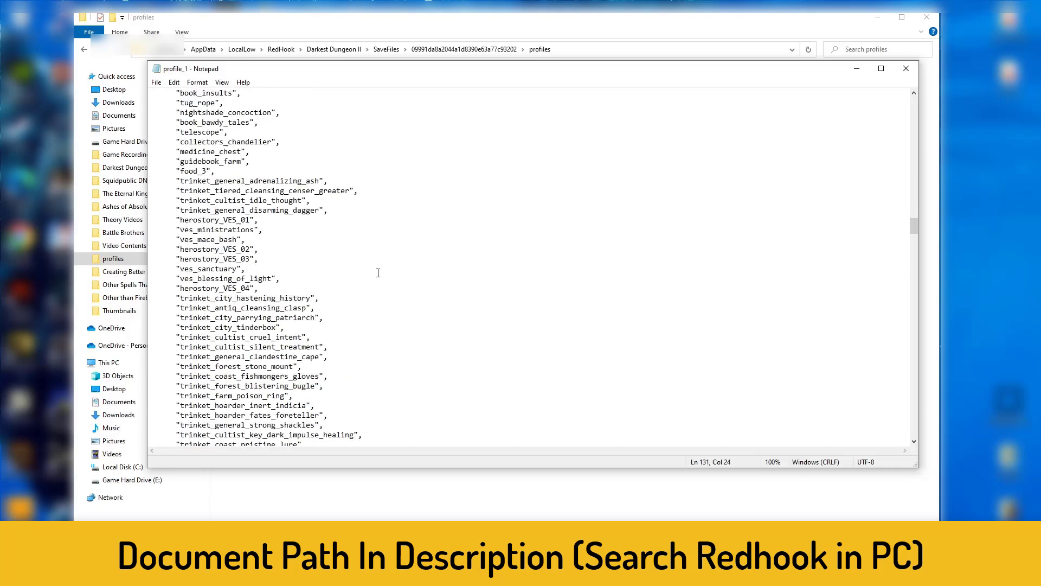
pyautogui.scroll(-20, 378, 273)
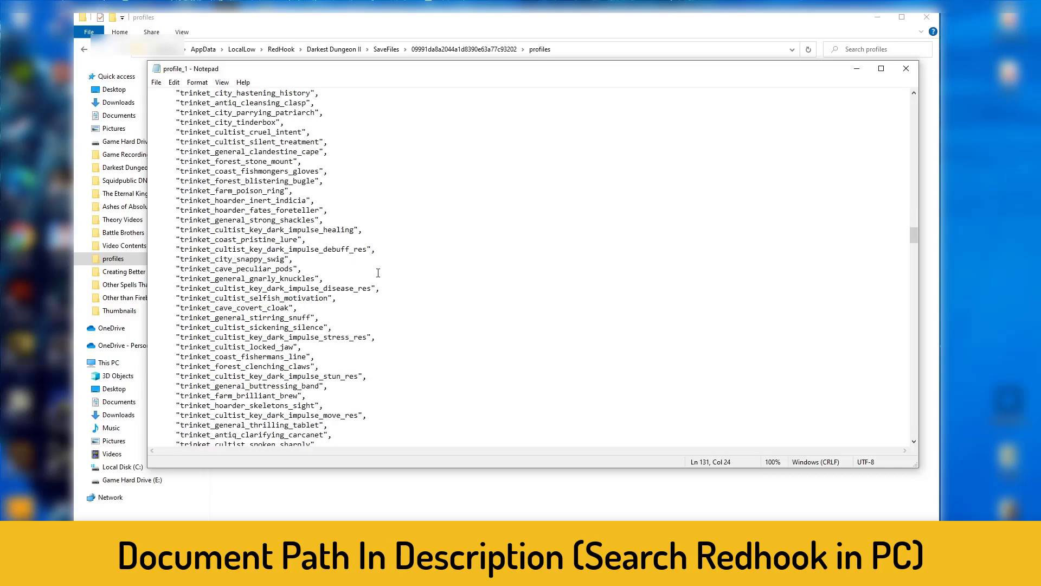
pyautogui.scroll(-10, 453, 269)
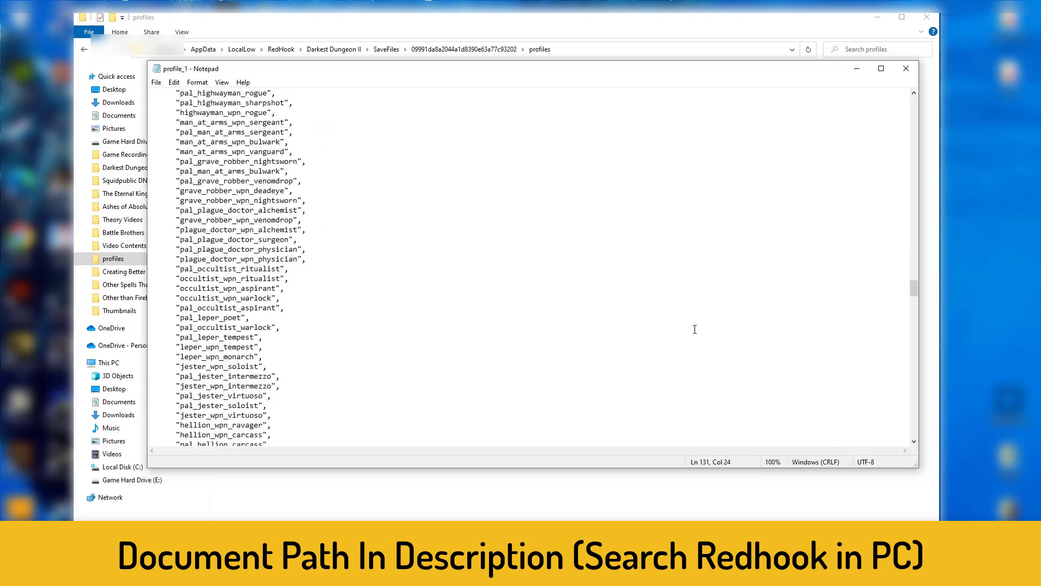
# Step: Copy the herostory_FLG_06 and flg_rain_of_sorrows lines to the end of the m_Unlocks list, adding a comma after flg_exsanguinate
pyautogui.moveTo(914, 296)
pyautogui.mouseDown()
pyautogui.moveTo(916, 323)
pyautogui.moveTo(916, 308)
pyautogui.mouseUp()
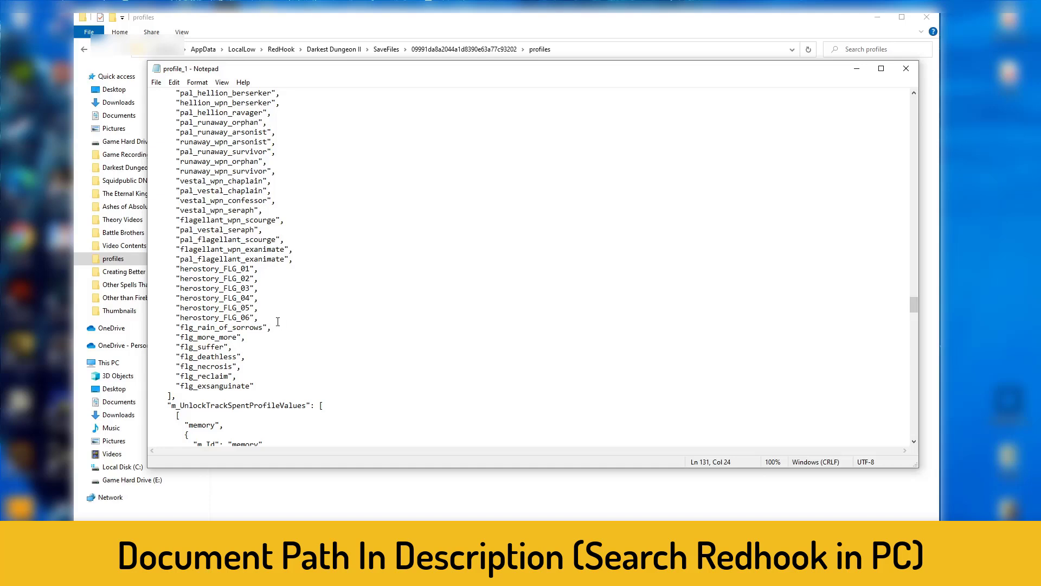
pyautogui.moveTo(264, 317); pyautogui.dragTo(175, 317)
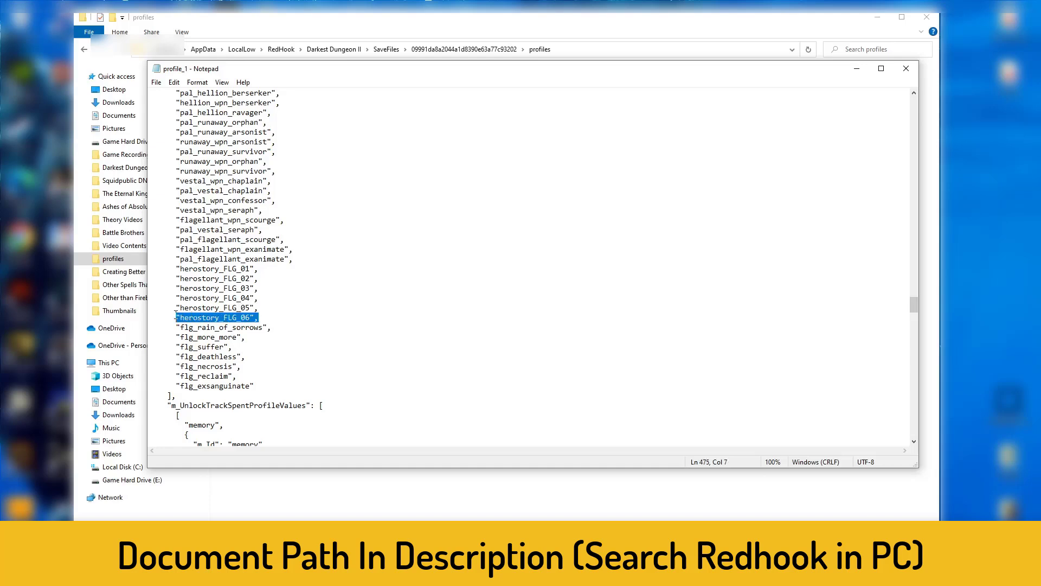
pyautogui.moveTo(297, 327); pyautogui.dragTo(152, 318)
pyautogui.click(269, 386)
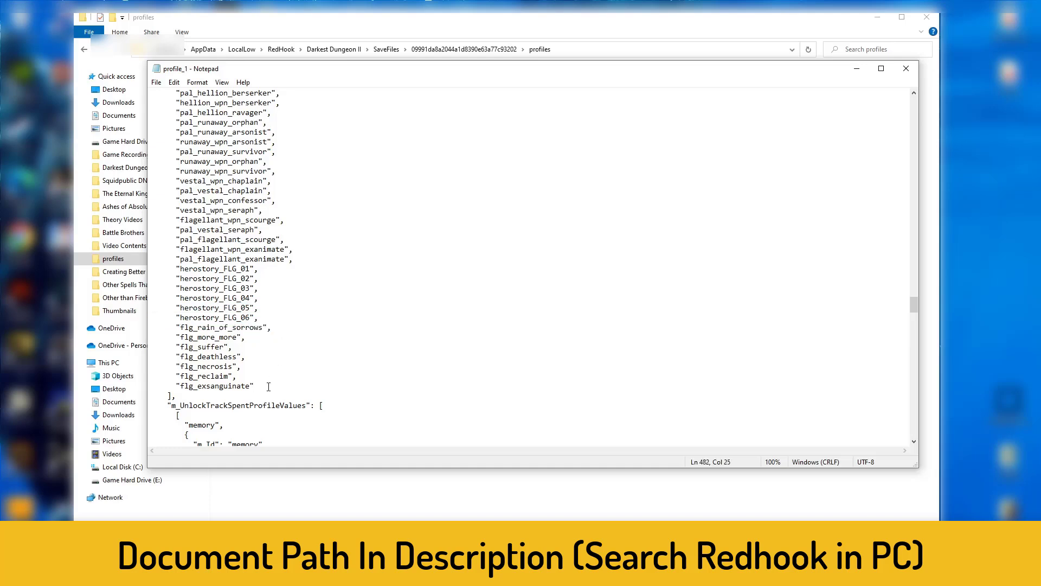
pyautogui.write(',')
pyautogui.press('Return')
pyautogui.write('"herostory_FLG_06",       "flg_rain_of_sorrows",')
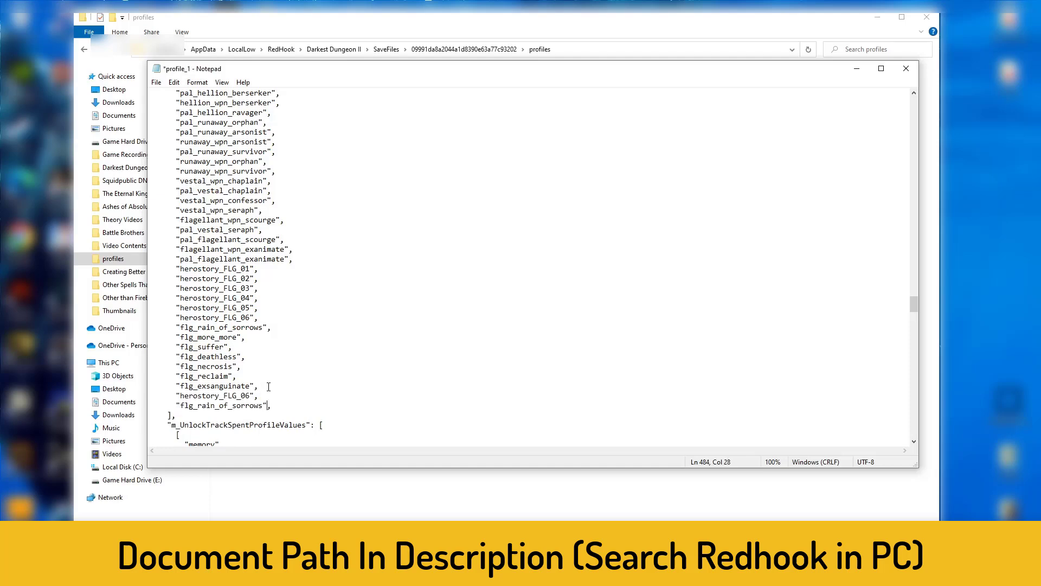
# Step: Change the copied story entry below flg_exsanguinate to herostory_VES_05
pyautogui.press('BackSpace')
pyautogui.write('5')
pyautogui.press('Left')
pyautogui.press('BackSpace')
pyautogui.press('BackSpace')
pyautogui.press('BackSpace')
pyautogui.write('ves')
pyautogui.press('Left')
pyautogui.press('BackSpace')
pyautogui.press('BackSpace')
pyautogui.press('BackSpace')
pyautogui.write('BES')
pyautogui.press('BackSpace')
pyautogui.press('BackSpace')
pyautogui.press('BackSpace')
pyautogui.write('VES')
# Step: Check which Vestal story and skill entries already exist in the m_Unlocks list
pyautogui.scroll(20, 322, 239)
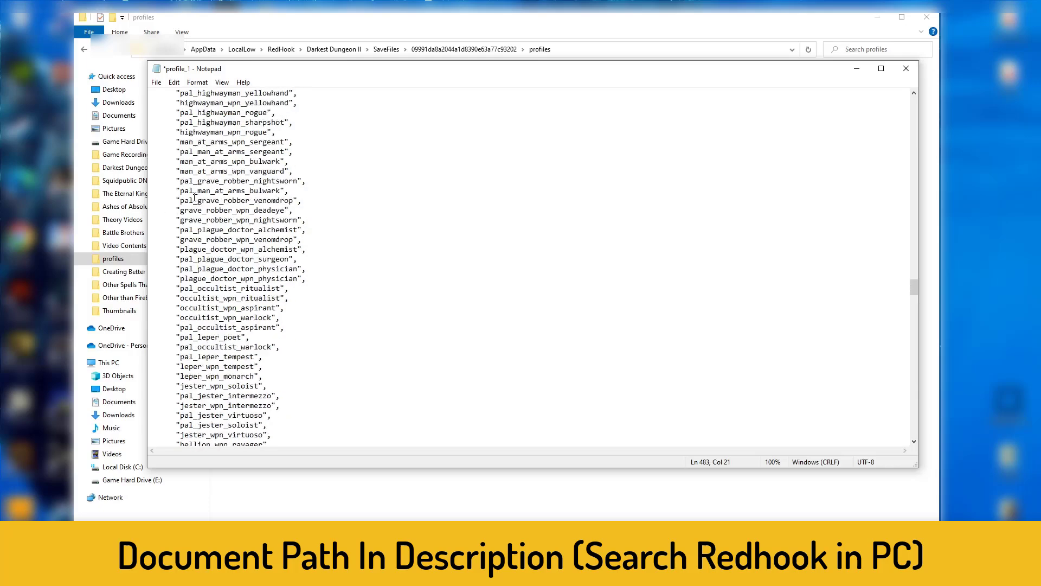
pyautogui.scroll(15, 322, 239)
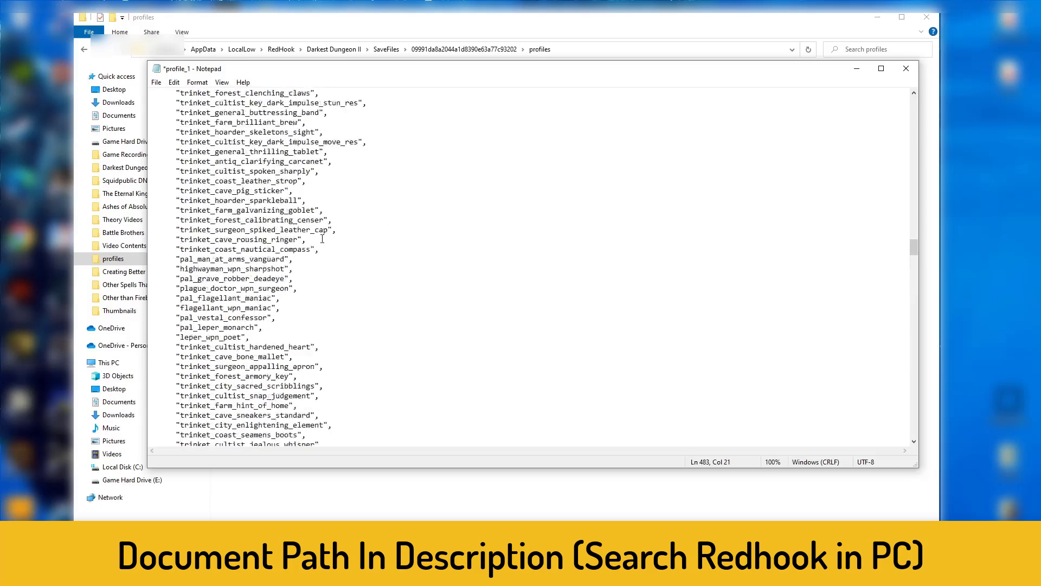
pyautogui.scroll(1, 322, 238)
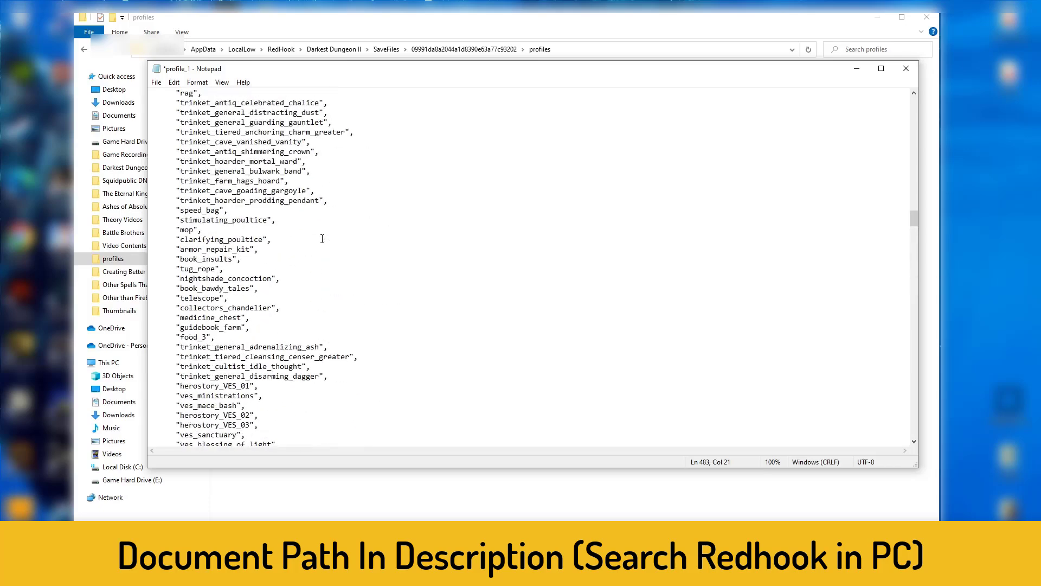
pyautogui.scroll(-2, 322, 238)
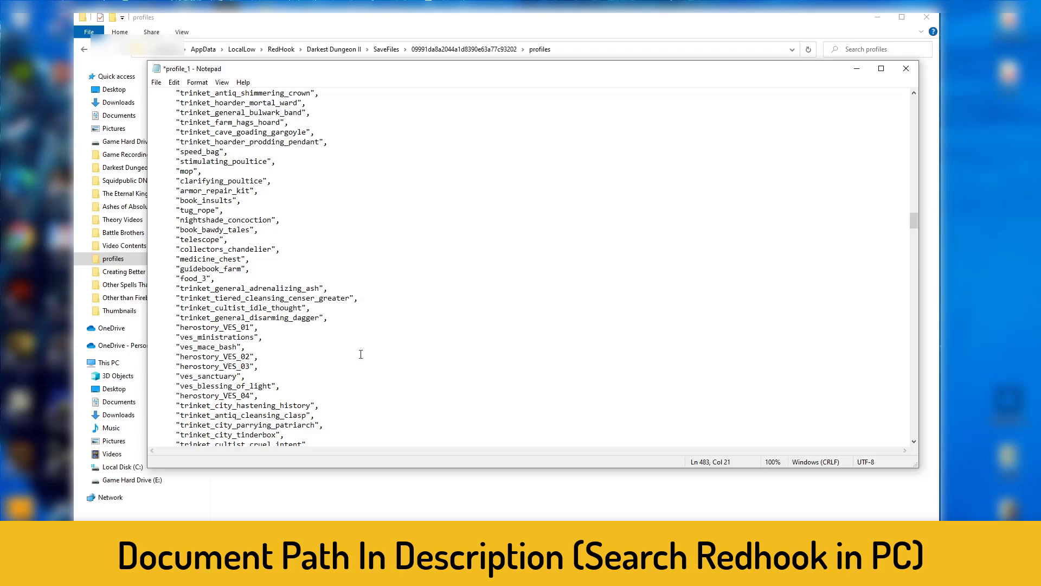
pyautogui.scroll(-20, 336, 360)
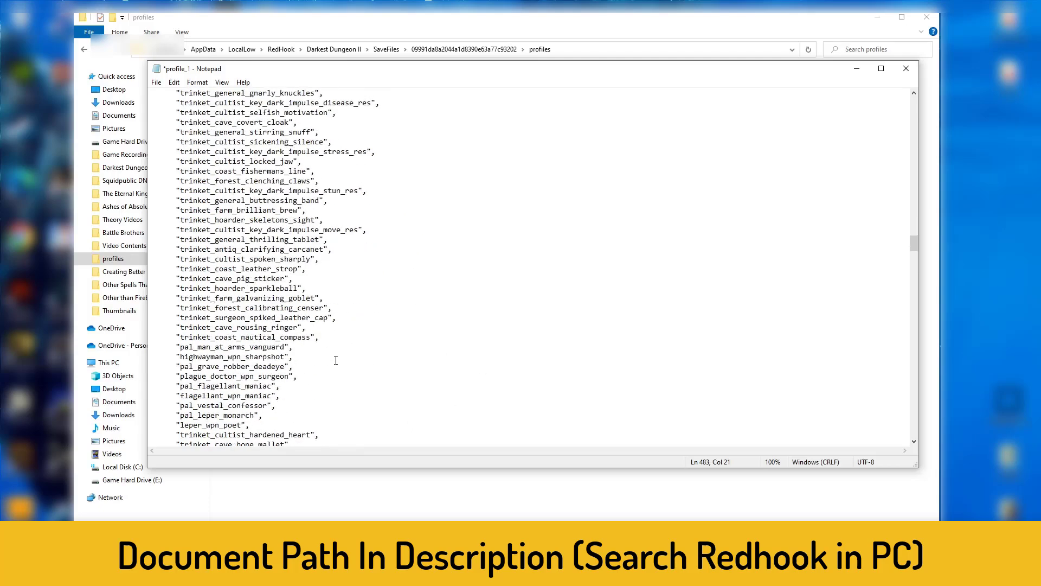
pyautogui.scroll(-20, 334, 362)
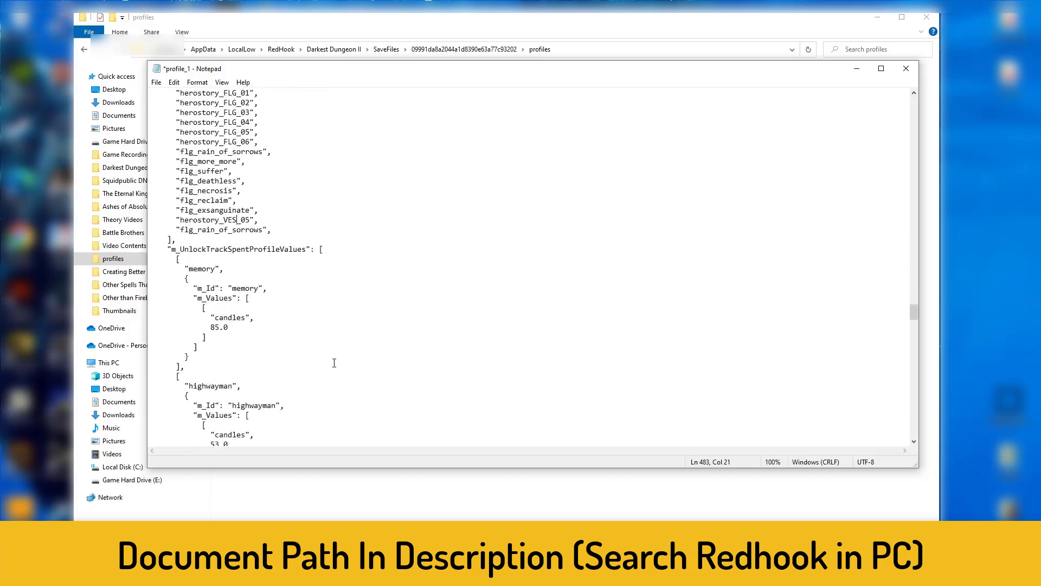
# Step: Replace the flg prefix of the copied rain_of_sorrows entry below herostory_VES_05 with ves
pyautogui.scroll(4, 332, 360)
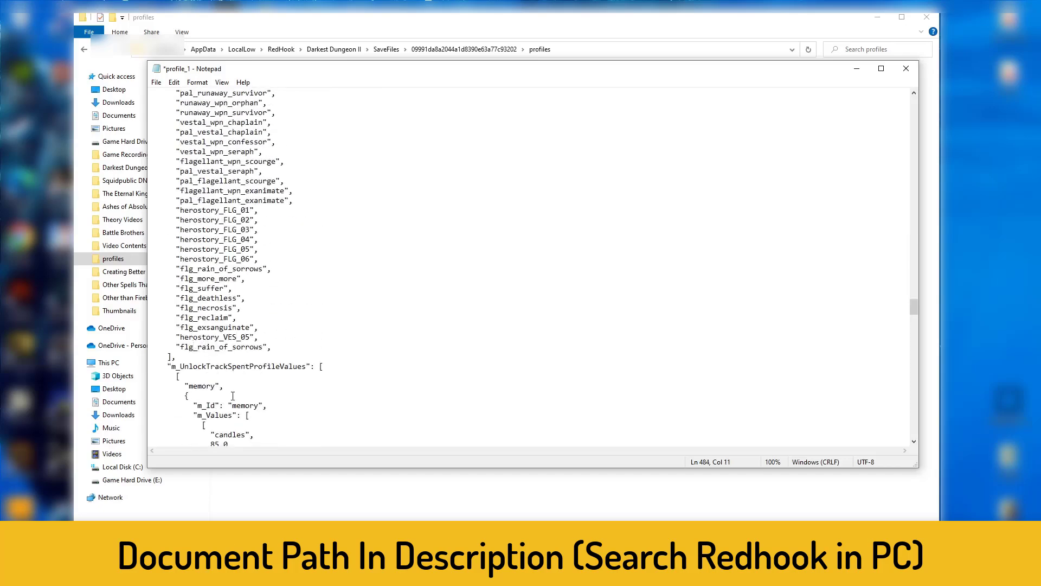
pyautogui.press('BackSpace')
pyautogui.press('BackSpace')
pyautogui.press('BackSpace')
pyautogui.write('be')
pyautogui.press('BackSpace')
pyautogui.press('BackSpace')
pyautogui.write('ves')
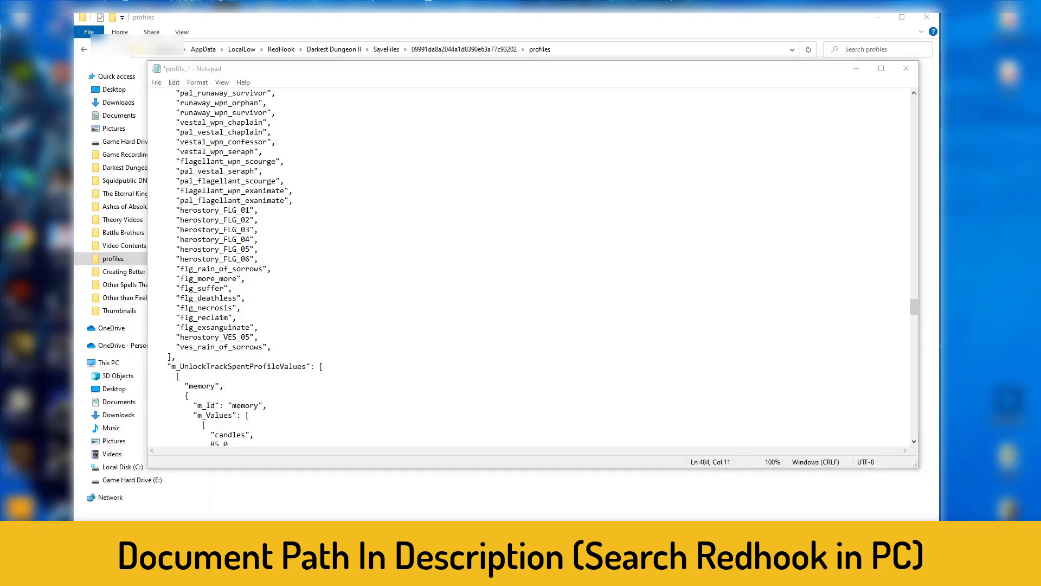
# Step: Replace the skill name after the ves prefix in the last unlock entry so it reads ves_divine_comfort
pyautogui.click(198, 347)
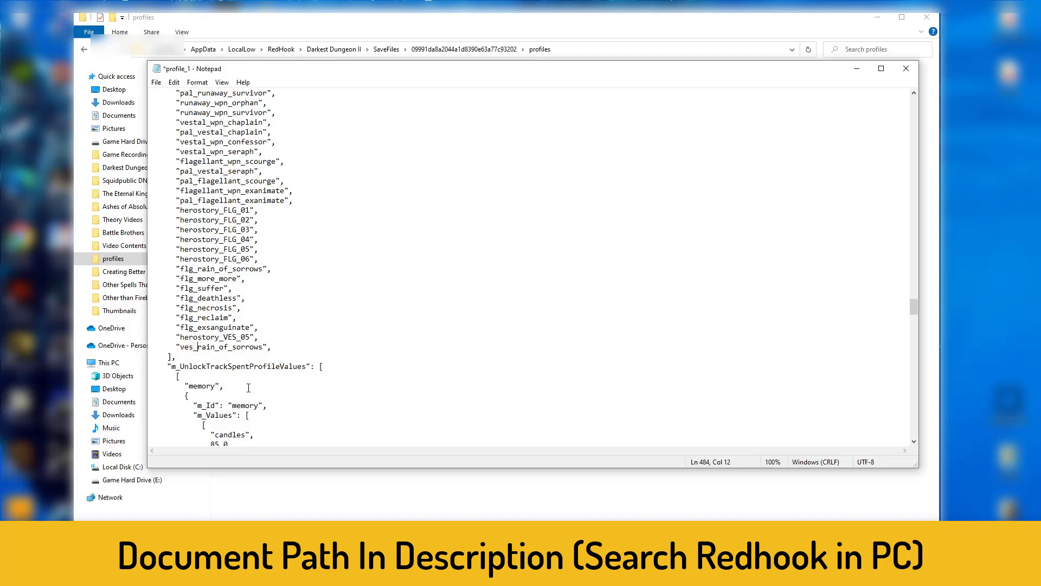
pyautogui.press('Delete')
pyautogui.press('Delete')
pyautogui.press('Delete')
pyautogui.press('Delete')
pyautogui.write('divine')
pyautogui.press('Delete')
pyautogui.press('Delete')
pyautogui.press('Delete')
pyautogui.press('Delete')
pyautogui.press('Delete')
pyautogui.press('Delete')
pyautogui.press('Delete')
pyautogui.press('Delete')
pyautogui.press('Delete')
pyautogui.press('Delete')
pyautogui.write('comfort')
# Step: Duplicate the herostory_VES_05 and ves_divine_comfort lines at the end of the list and renumber the copied story as herostory_VES_06
pyautogui.moveTo(267, 346); pyautogui.dragTo(146, 338)
pyautogui.hotkey('ctrl', 'c')
pyautogui.click(269, 347)
pyautogui.press('Return')
pyautogui.hotkey('ctrl', 'v')
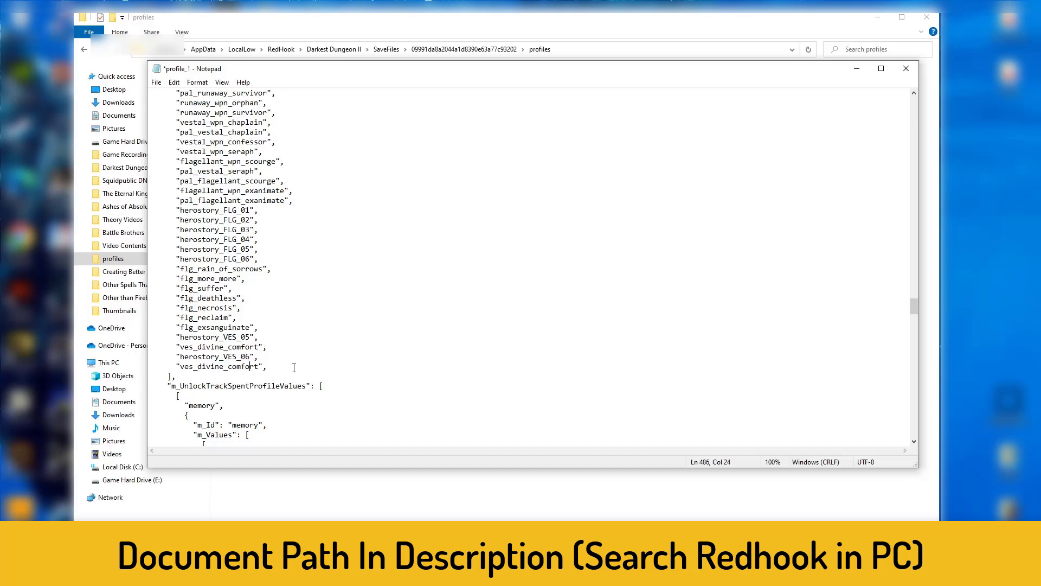
# Step: Change the skill entry below herostory_VES_06 to ves_mantra and remove its trailing comma
pyautogui.press('BackSpace')
pyautogui.press('BackSpace')
pyautogui.press('BackSpace')
pyautogui.press('BackSpace')
pyautogui.press('BackSpace')
pyautogui.press('BackSpace')
pyautogui.press('BackSpace')
pyautogui.press('BackSpace')
pyautogui.press('BackSpace')
pyautogui.press('BackSpace')
pyautogui.press('BackSpace')
pyautogui.press('BackSpace')
pyautogui.press('BackSpace')
pyautogui.press('BackSpace')
pyautogui.write('mantra')
pyautogui.press('Right')
pyautogui.press('Right')
pyautogui.press('BackSpace')
# Step: Save the edited profile_1 file
pyautogui.click(313, 373)
pyautogui.hotkey('ctrl', 's')
pyautogui.click(156, 82)
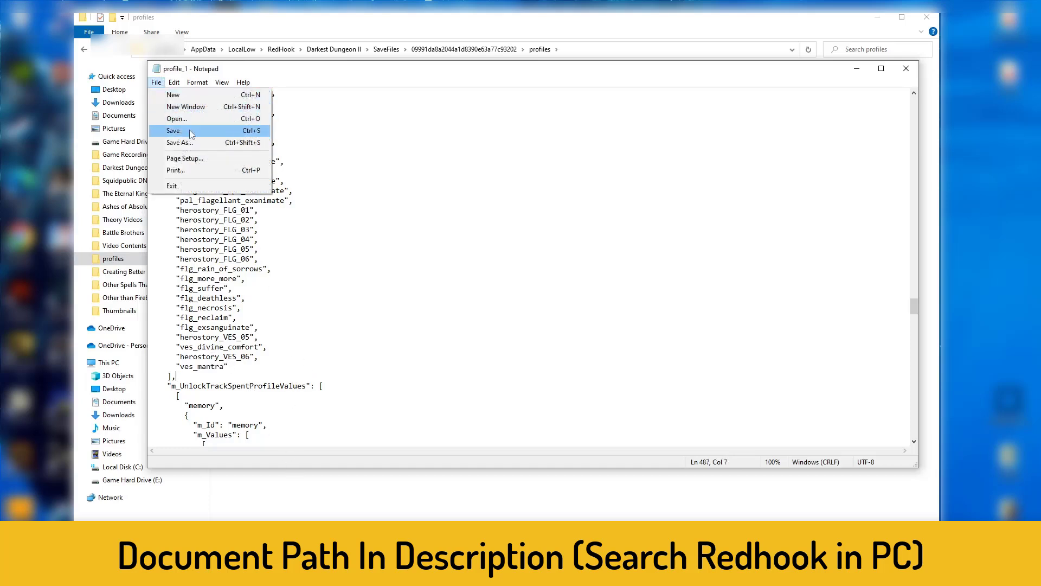
pyautogui.click(190, 131)
pyautogui.click(381, 345)
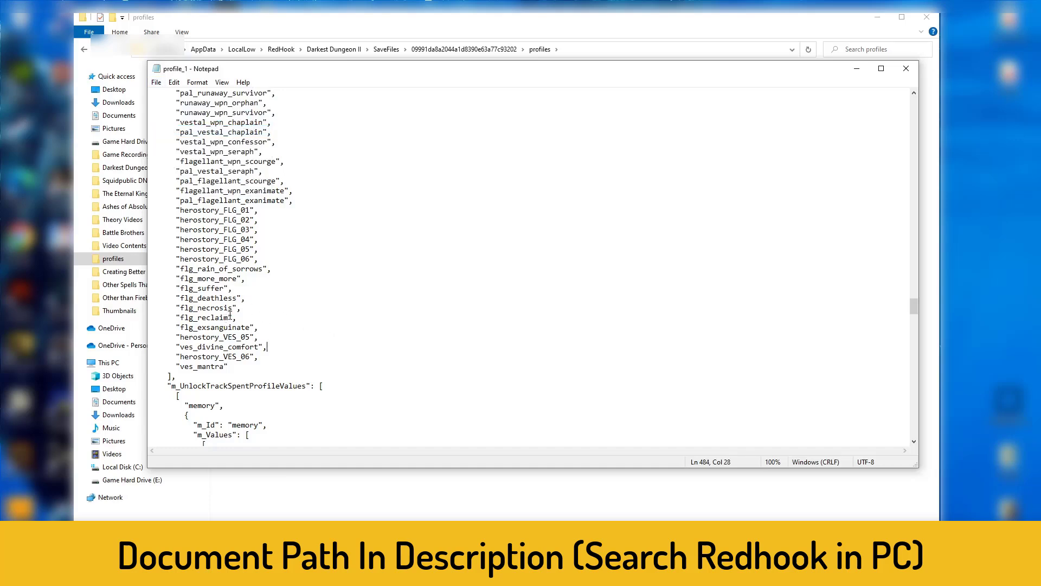
pyautogui.moveTo(232, 319); pyautogui.dragTo(197, 327)
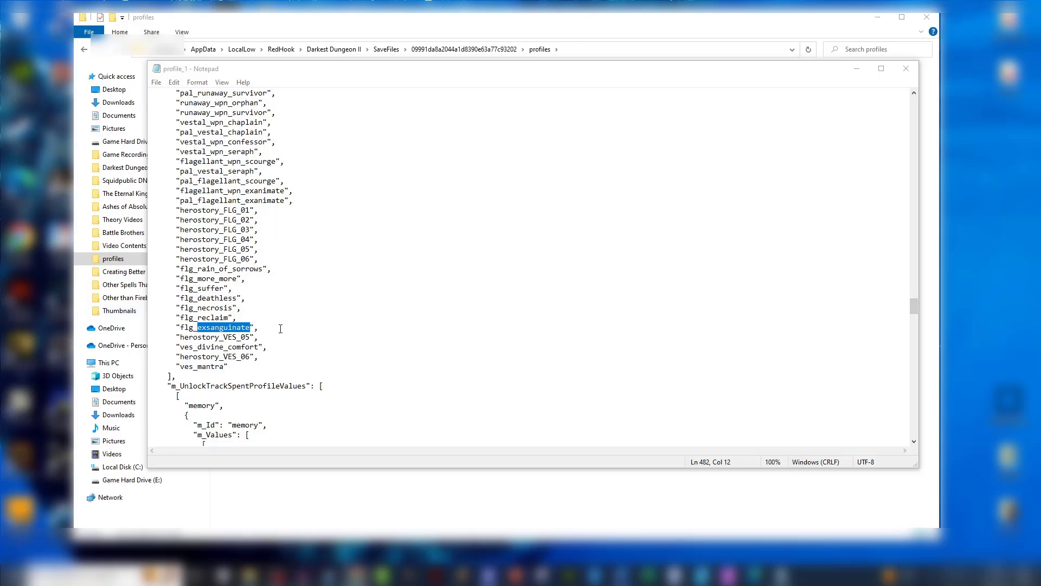
pyautogui.click(254, 369)
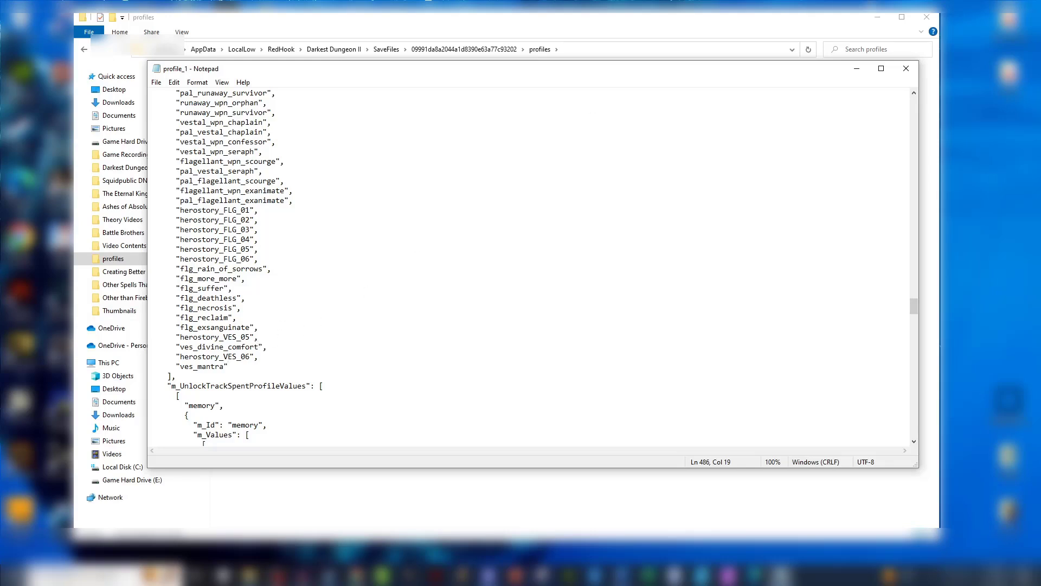
# Step: Close the edited profile_1 file and resolve the Darkest Dungeon II cloud sync conflict by uploading the newer local file to the cloud
pyautogui.click(906, 68)
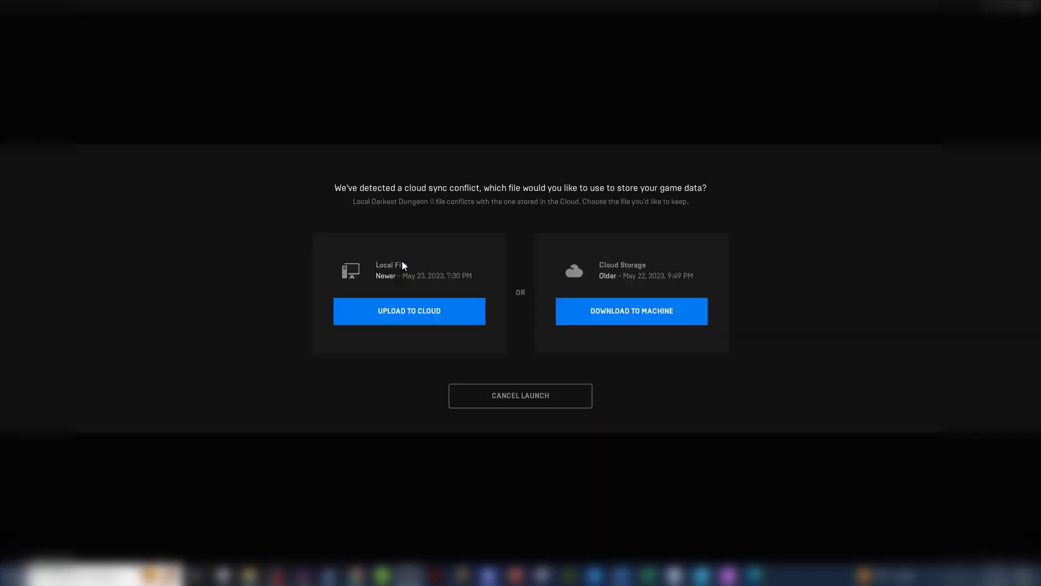
pyautogui.click(431, 307)
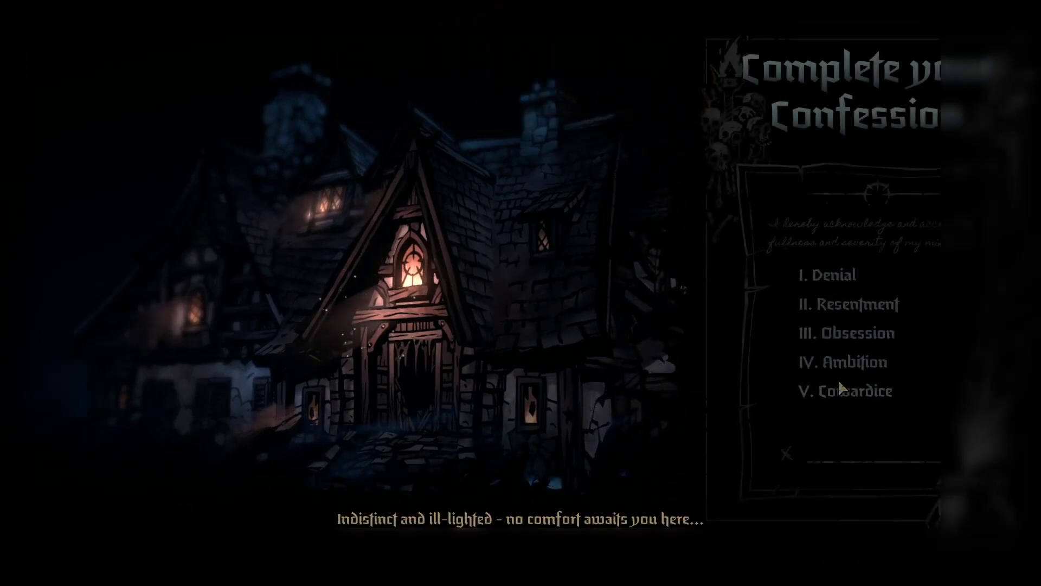
# Step: Choose the V. Cowardice confession, sign it and skip the opening ride to reach the Crossroads
pyautogui.click(841, 397)
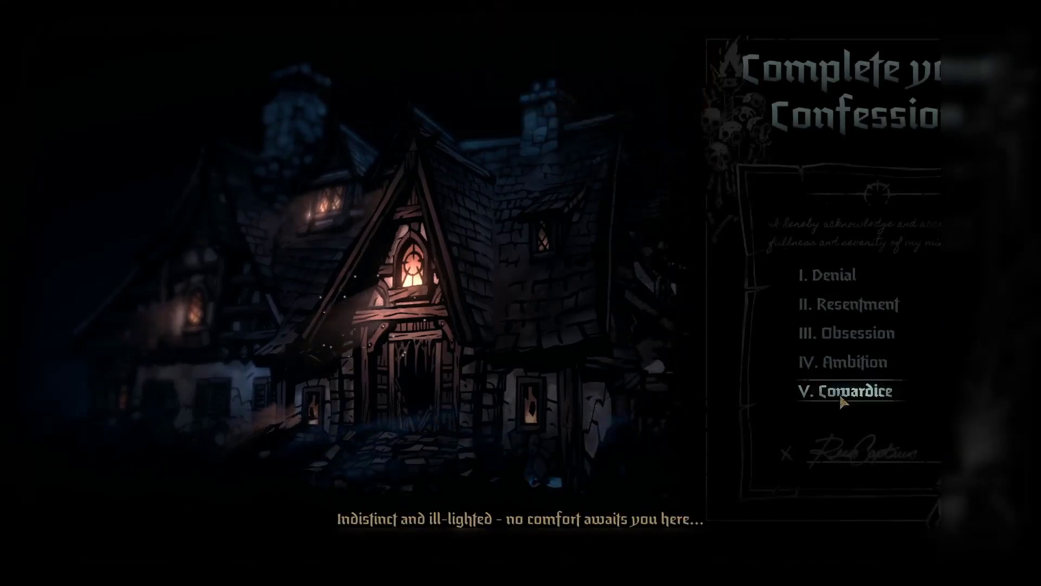
pyautogui.click(871, 462)
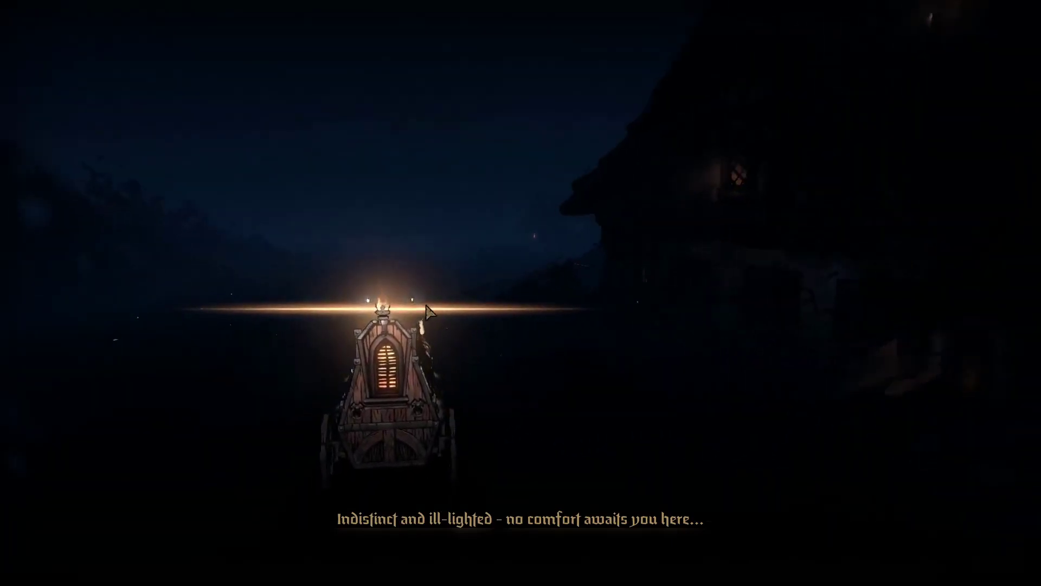
pyautogui.moveTo(501, 342)
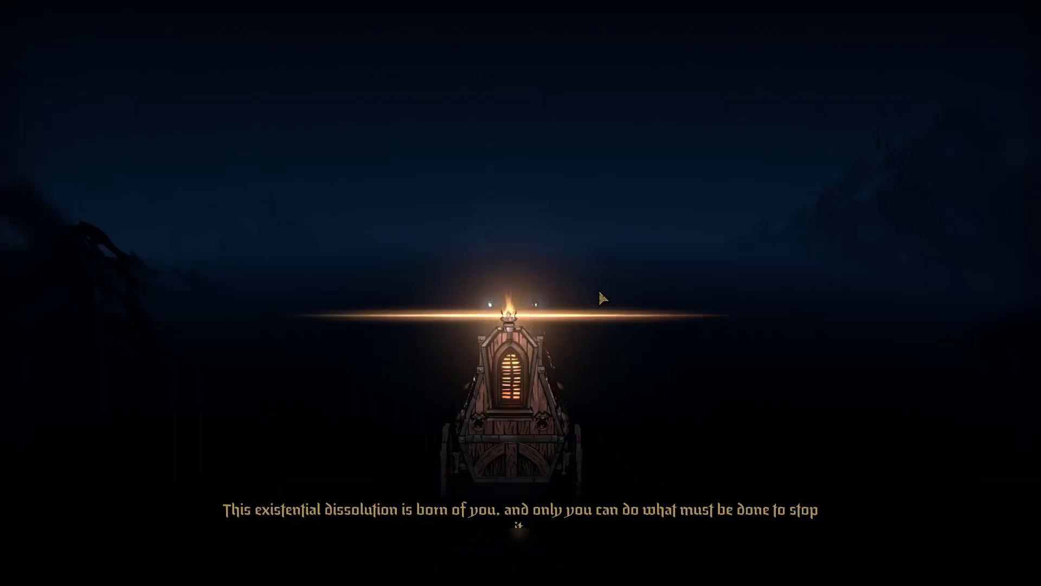
pyautogui.press('Escape')
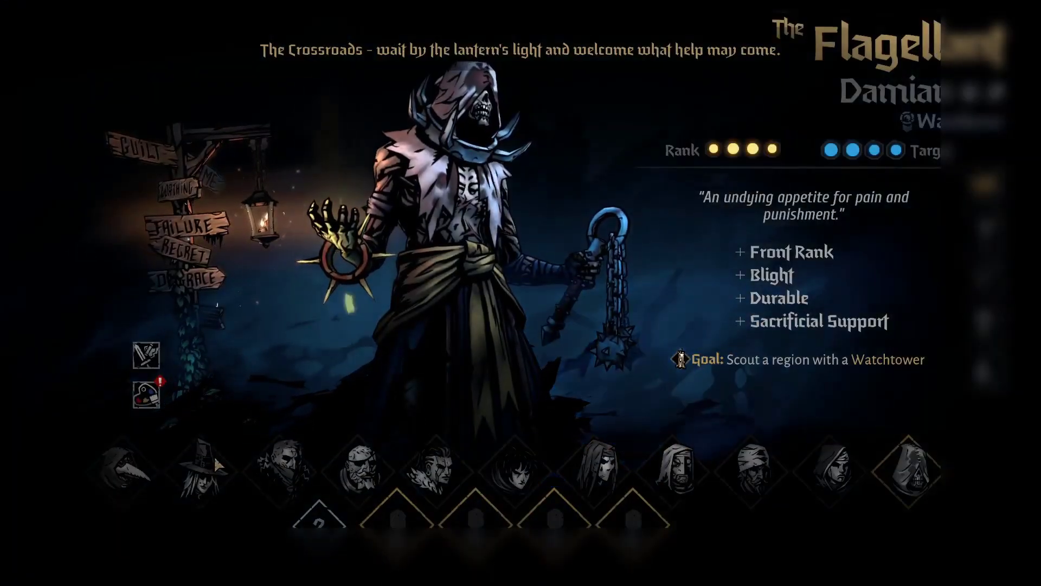
# Step: Select the Vestal and examine her Divine Comfort, Mantra and Consecration of Light skills, including their upgraded versions
pyautogui.press('Left')
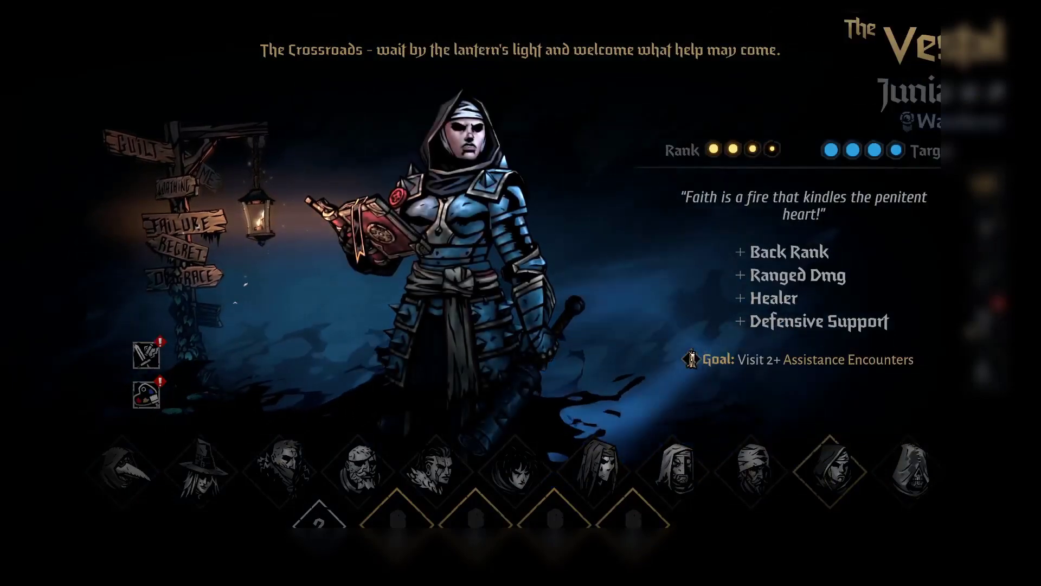
pyautogui.moveTo(833, 325)
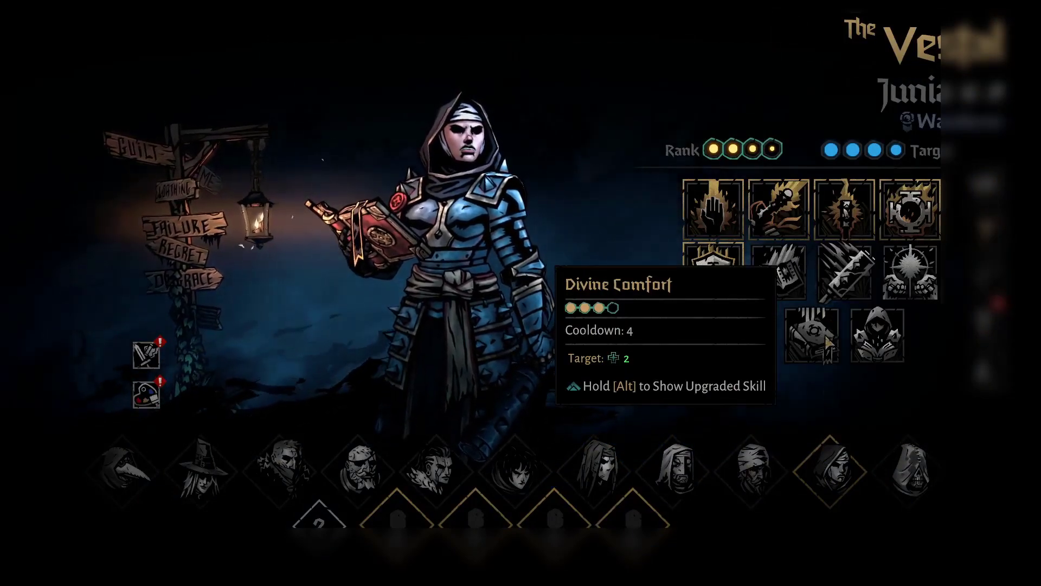
pyautogui.press('alt')
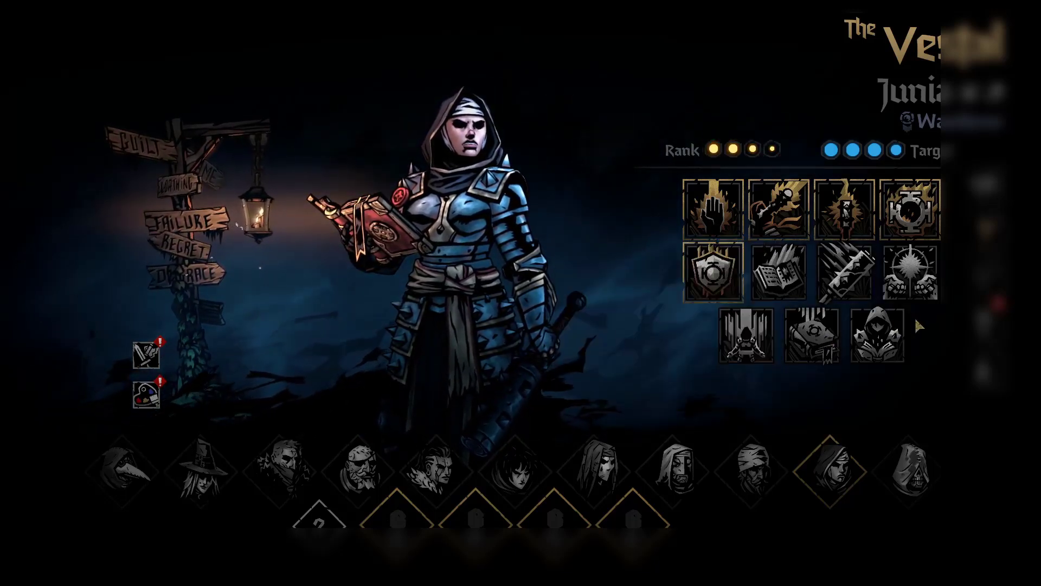
pyautogui.moveTo(905, 332)
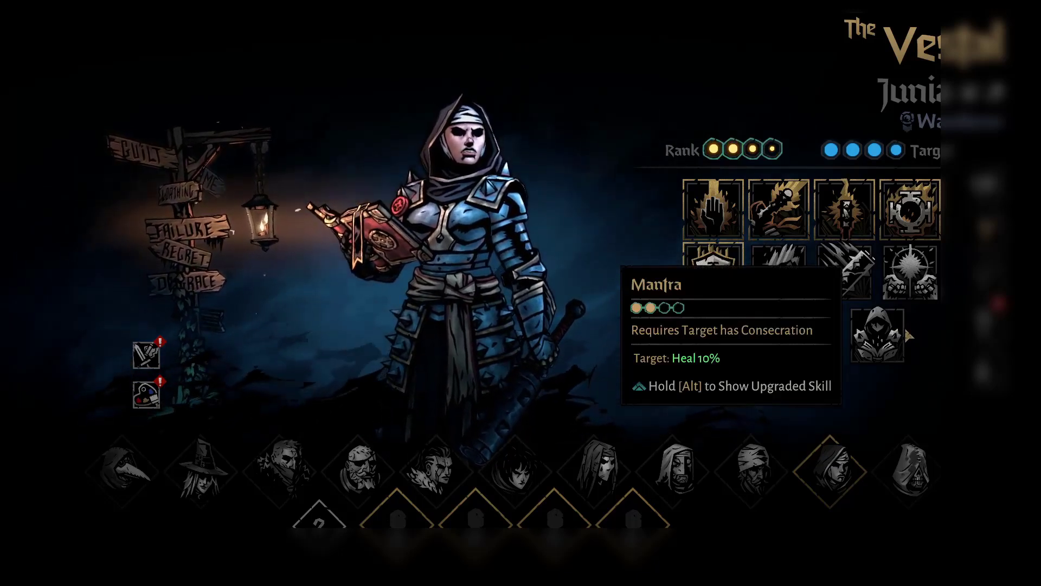
pyautogui.press('alt')
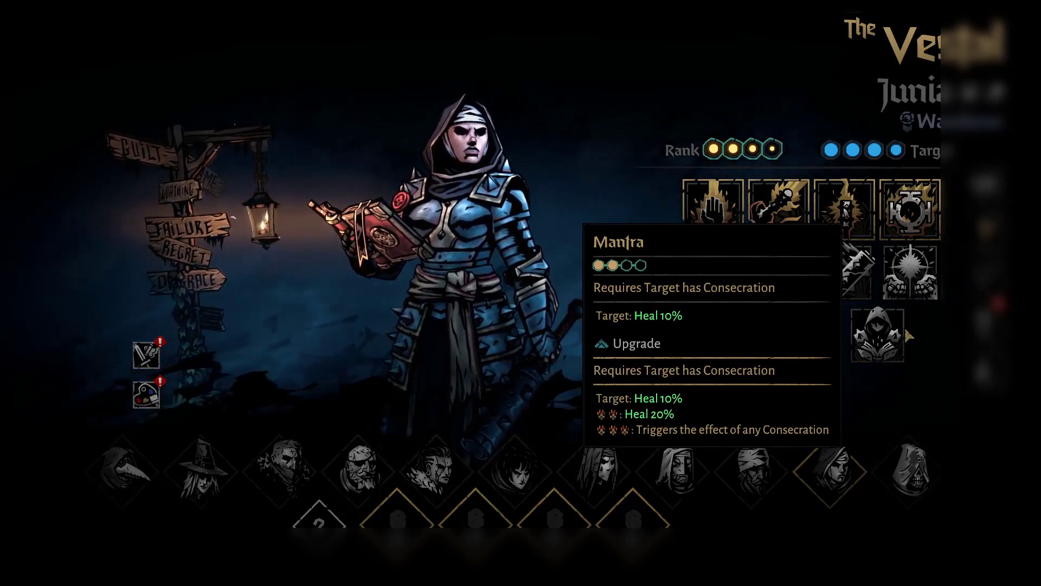
pyautogui.press('alt')
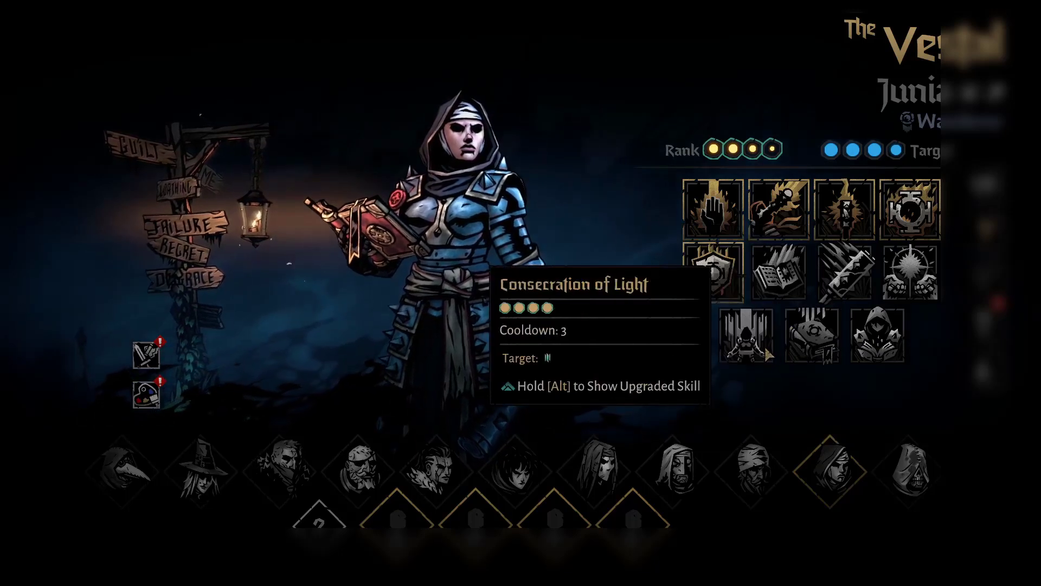
pyautogui.press('alt')
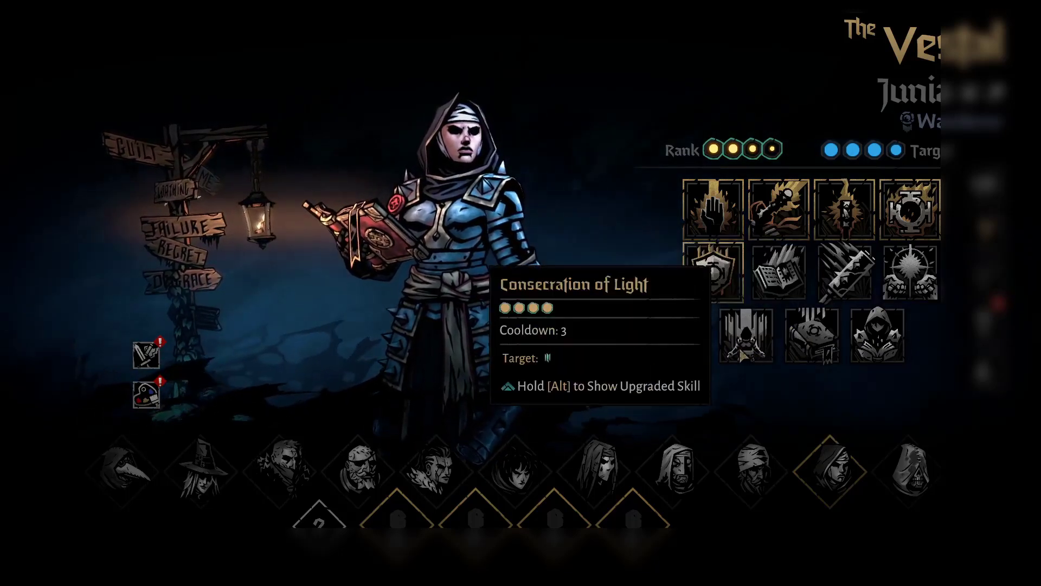
pyautogui.press('alt')
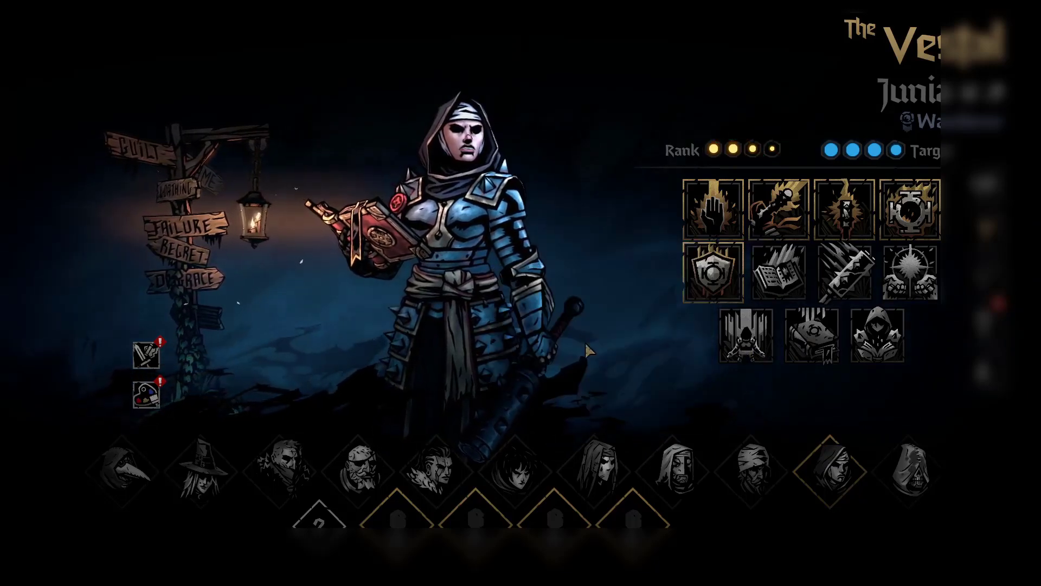
# Step: Check the skills of the Flagellant and the Grave Robber, and show the Grave Robber's hero stories
pyautogui.click(889, 476)
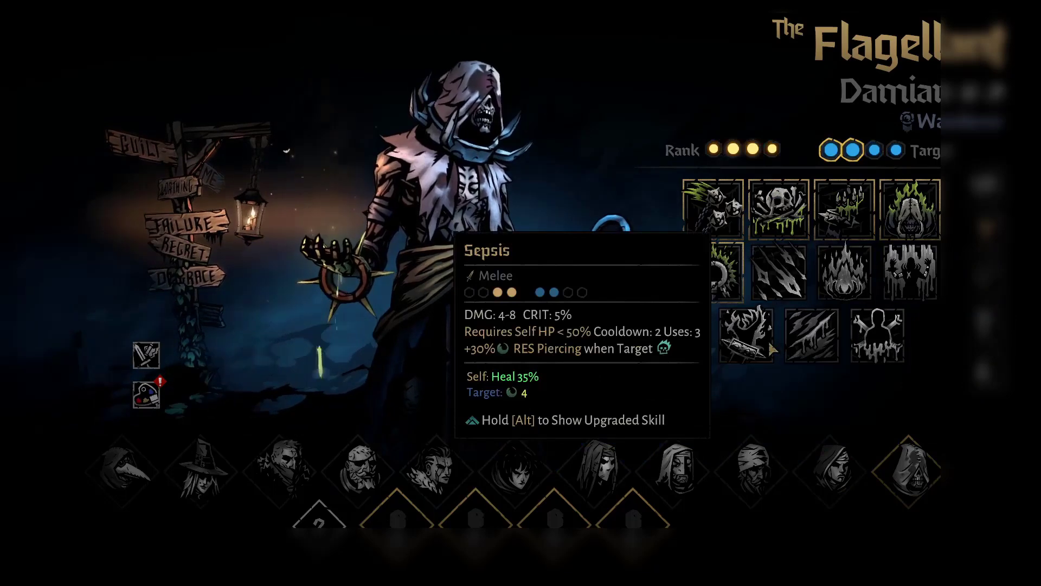
pyautogui.click(201, 467)
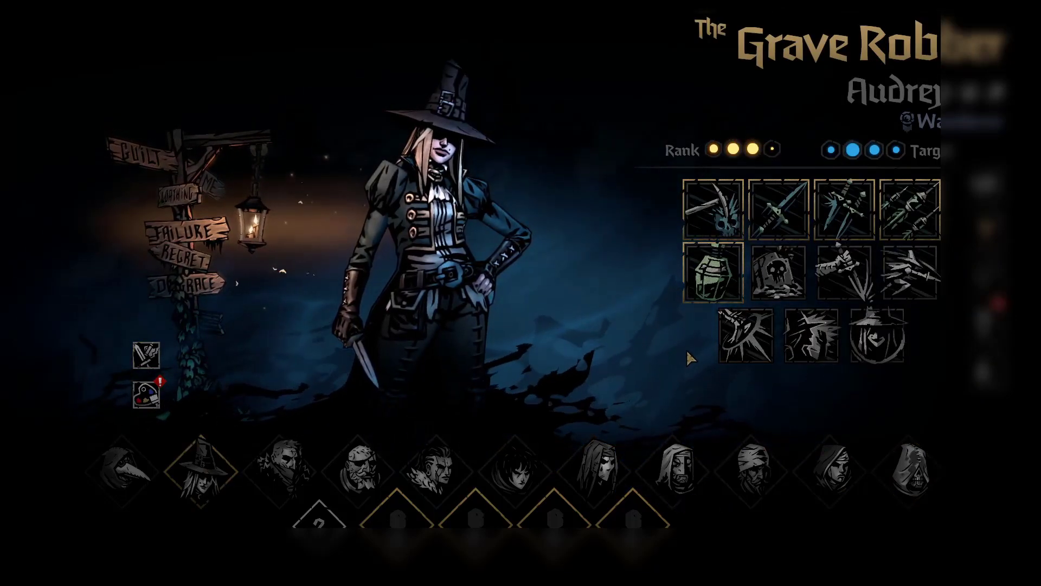
pyautogui.press('Tab')
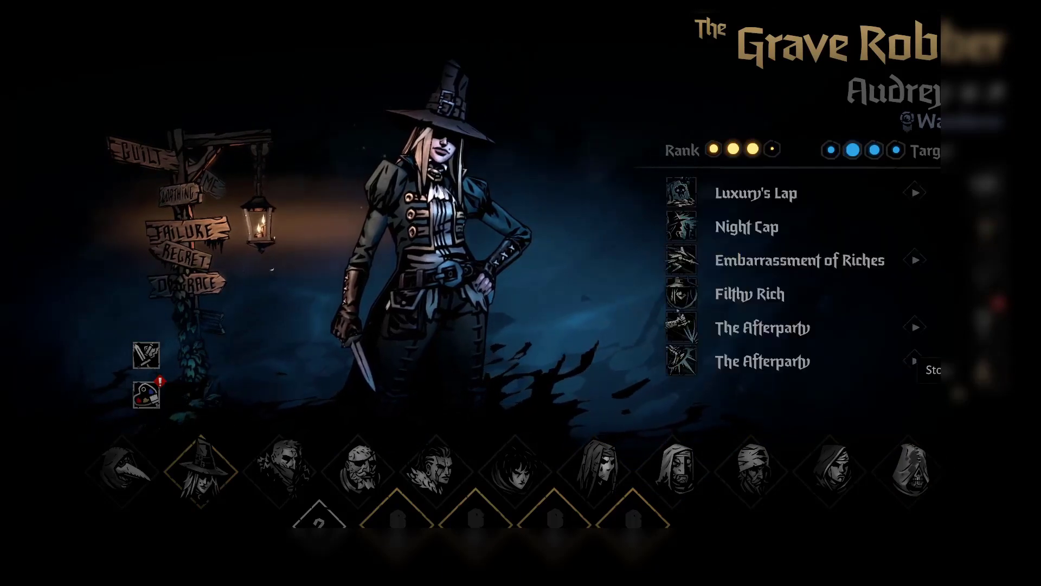
# Step: Review the Vestal's hero stories, play the narration of the first Wrath entry, and view the Flagellant's stories
pyautogui.click(675, 467)
pyautogui.click(830, 468)
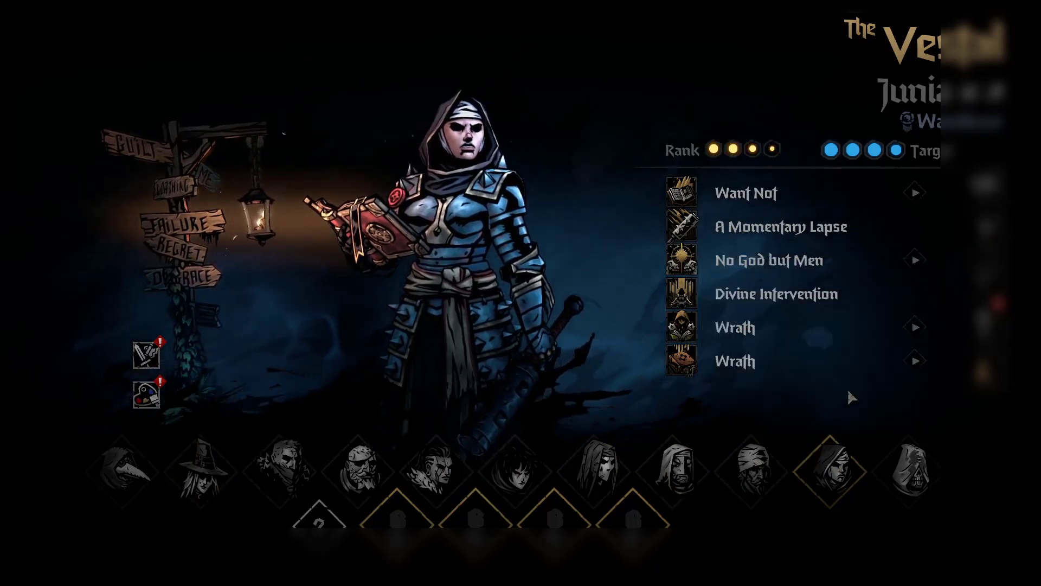
pyautogui.click(917, 328)
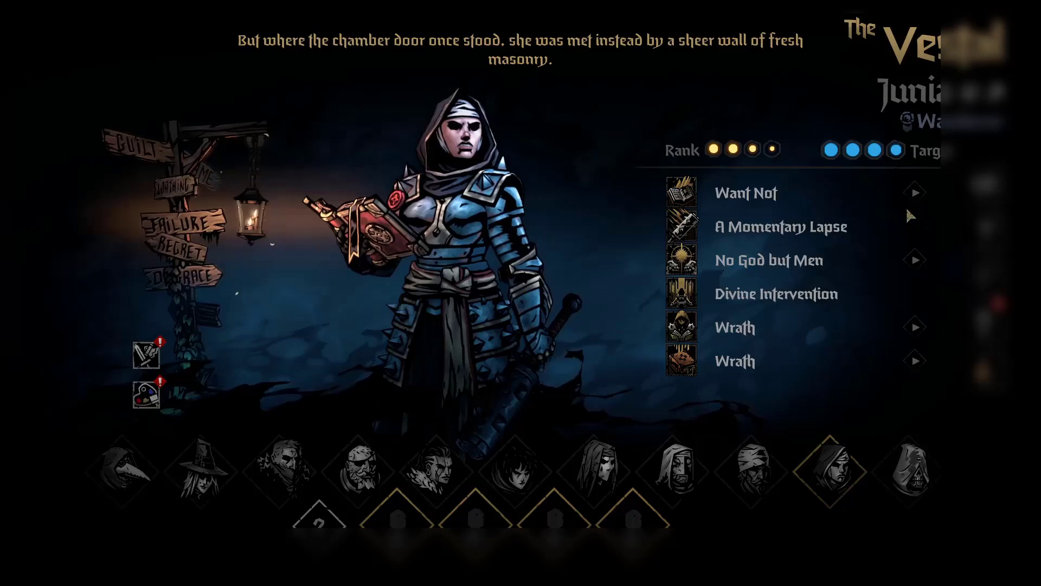
pyautogui.click(929, 474)
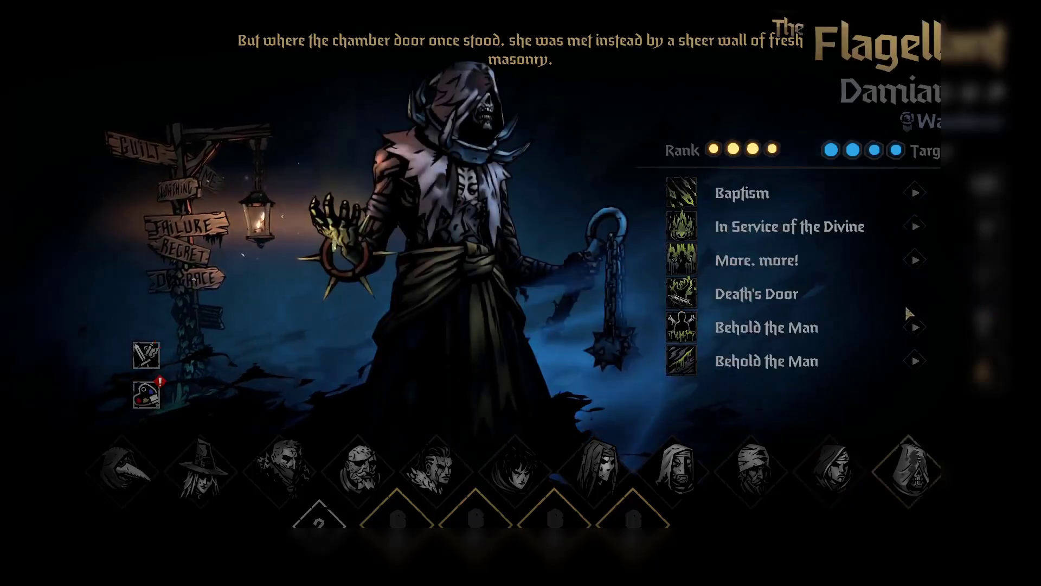